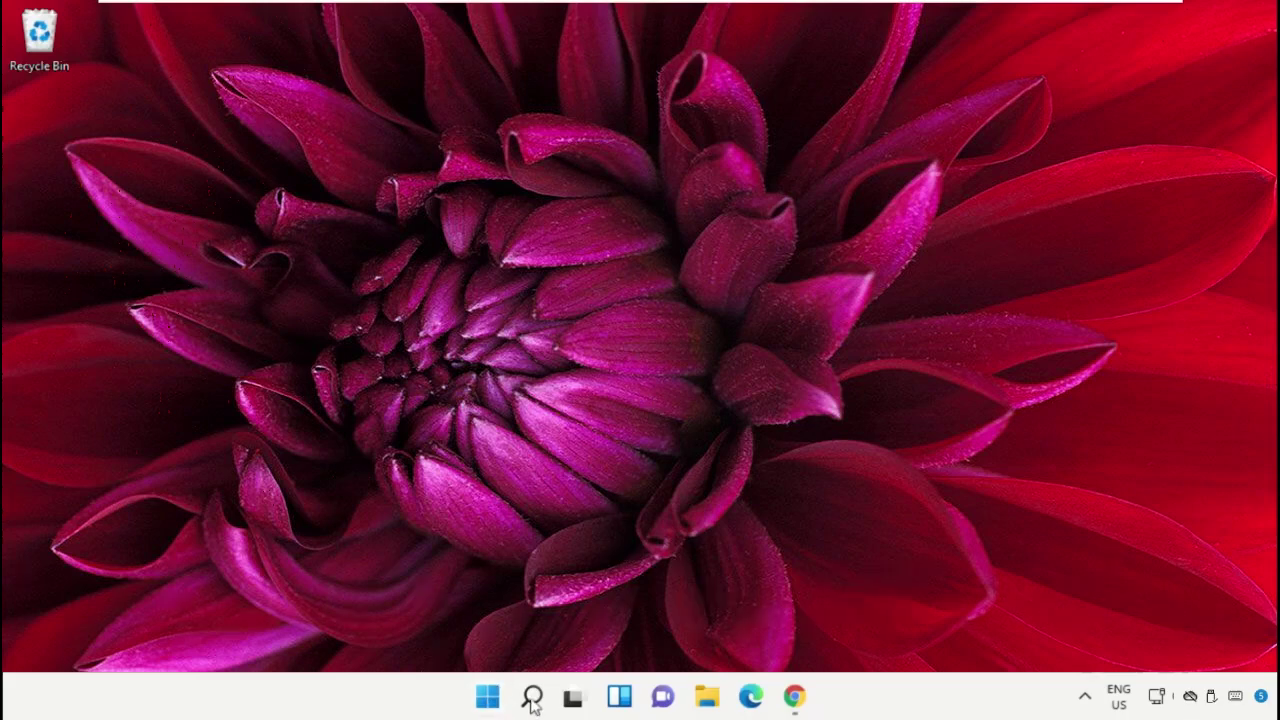
Search Windows for 'task manager' and bring up the Task Manager result's options
left_click(533, 700)
left_click(405, 94)
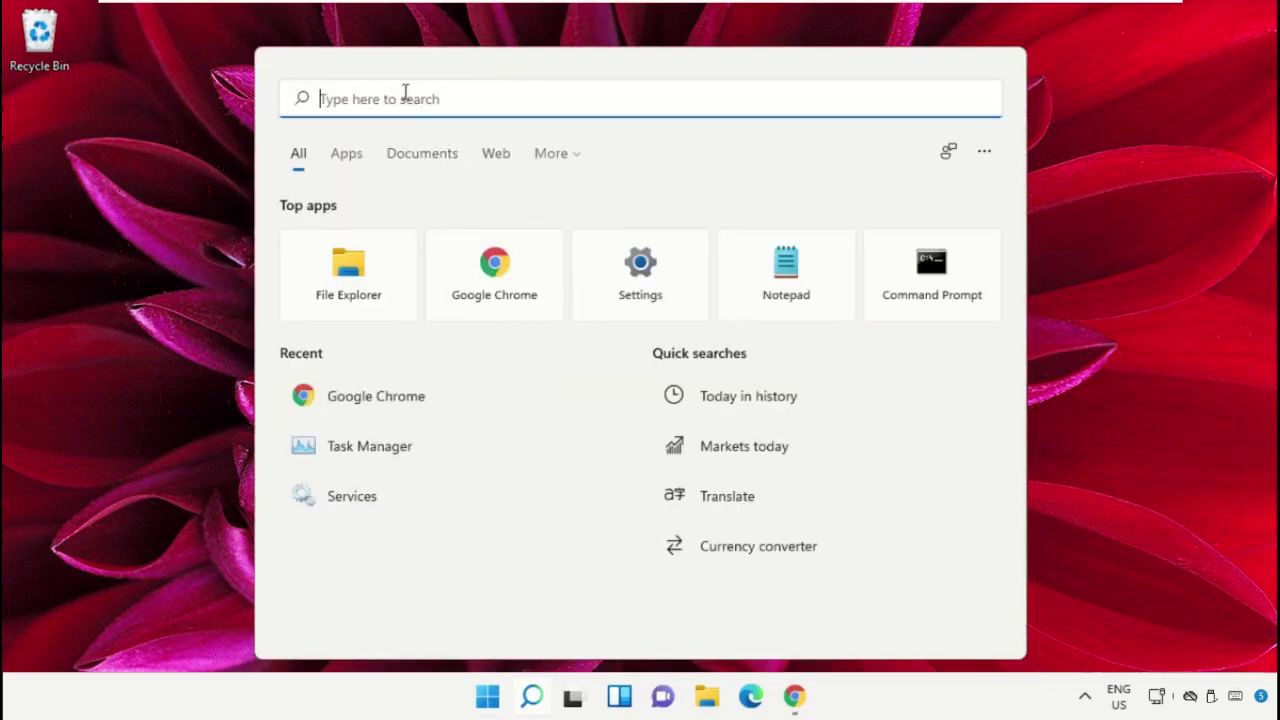
type("task mana")
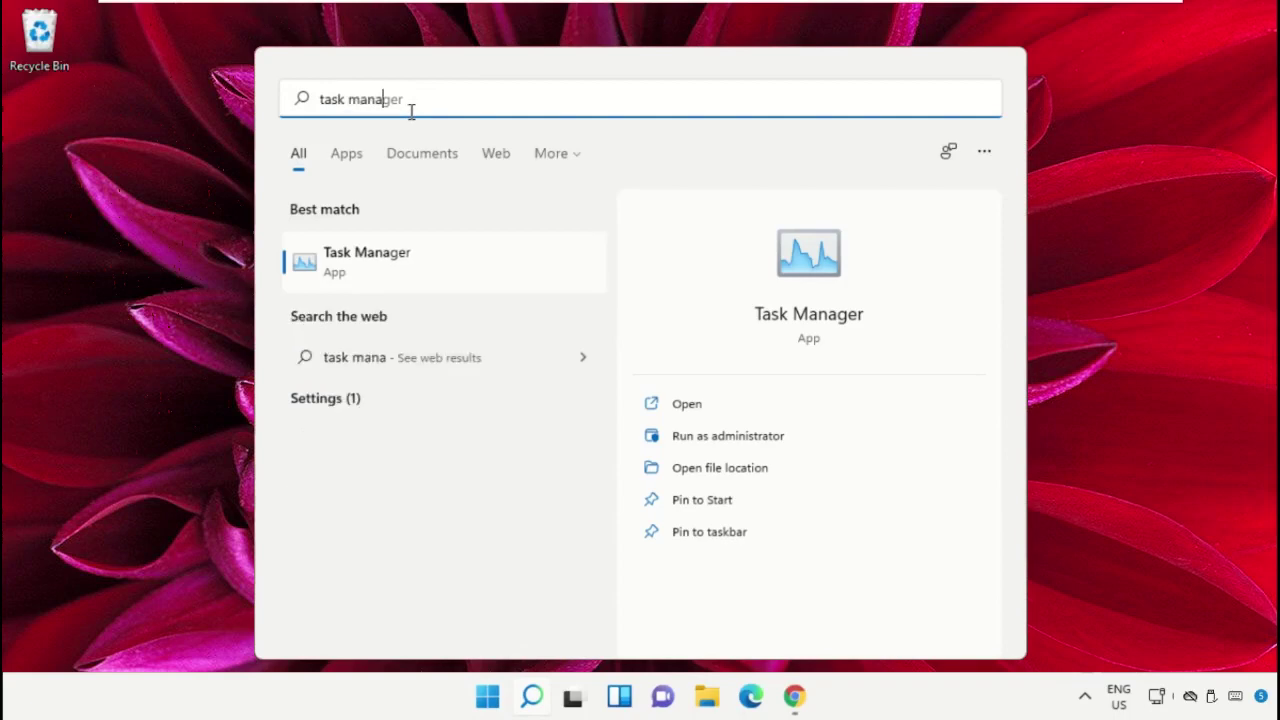
type("ger")
right_click(360, 270)
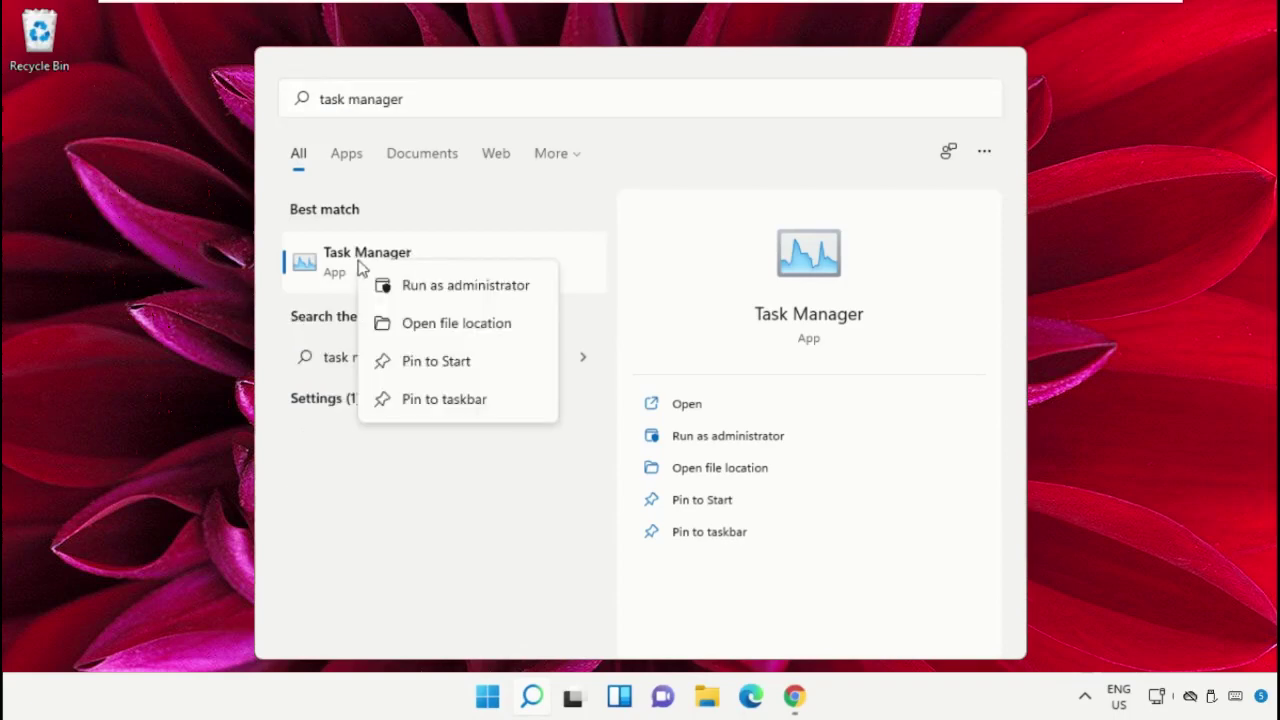
Launch Task Manager and open Run new task, prefilled with C:\Windows\System32\cmd.exe
left_click(447, 288)
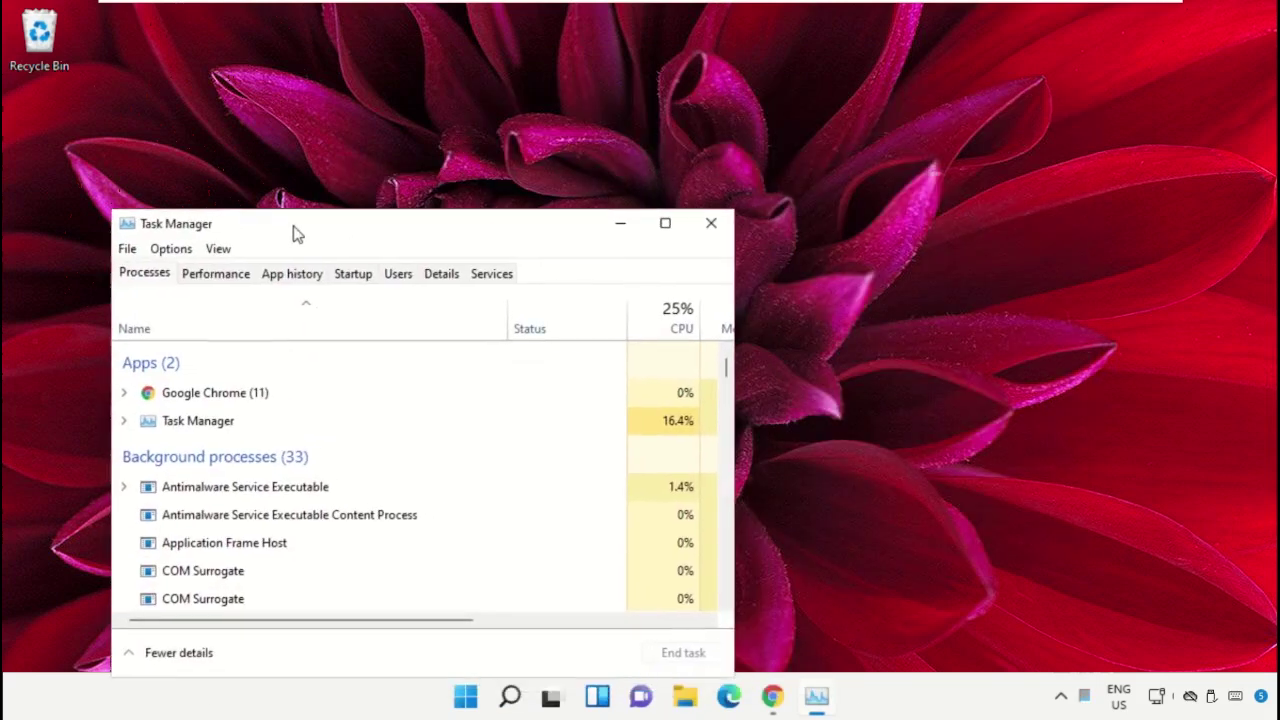
left_click_drag(653, 106, 290, 192)
left_click(124, 215)
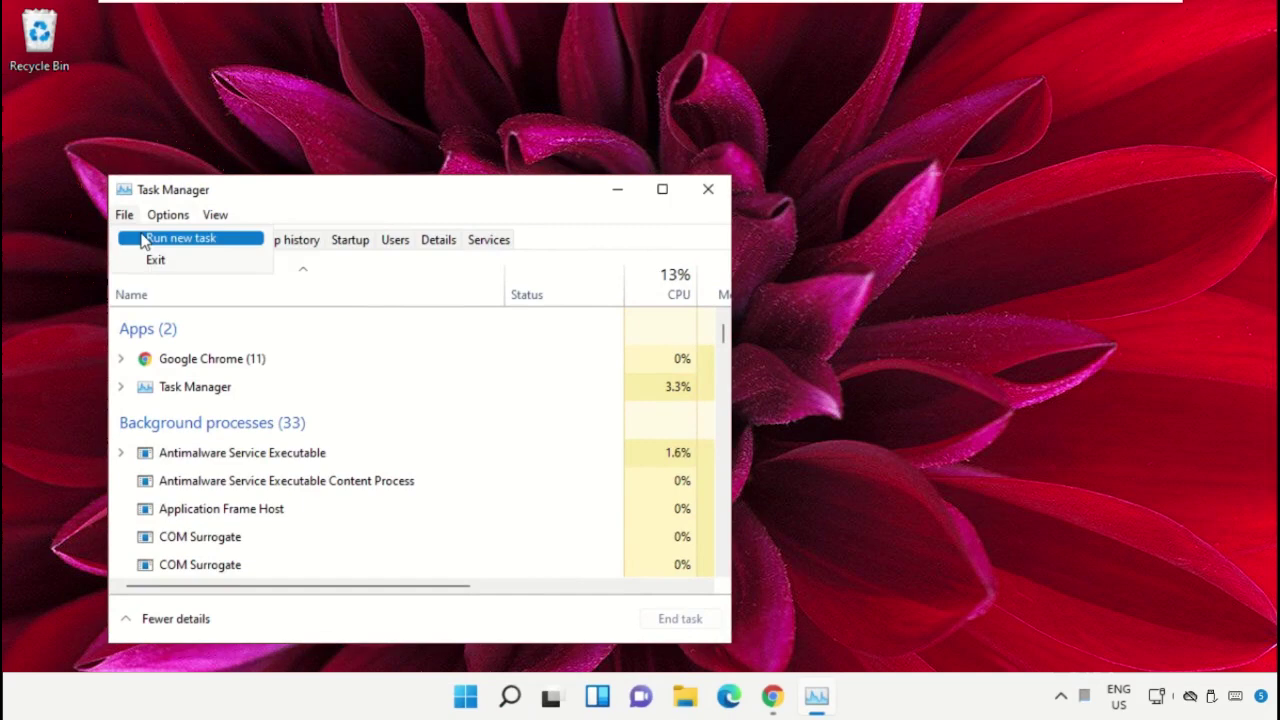
left_click(144, 240)
mouse_move(265, 241)
left_mouse_down()
mouse_move(737, 246)
mouse_move(940, 174)
mouse_move(886, 186)
mouse_move(894, 194)
left_mouse_up()
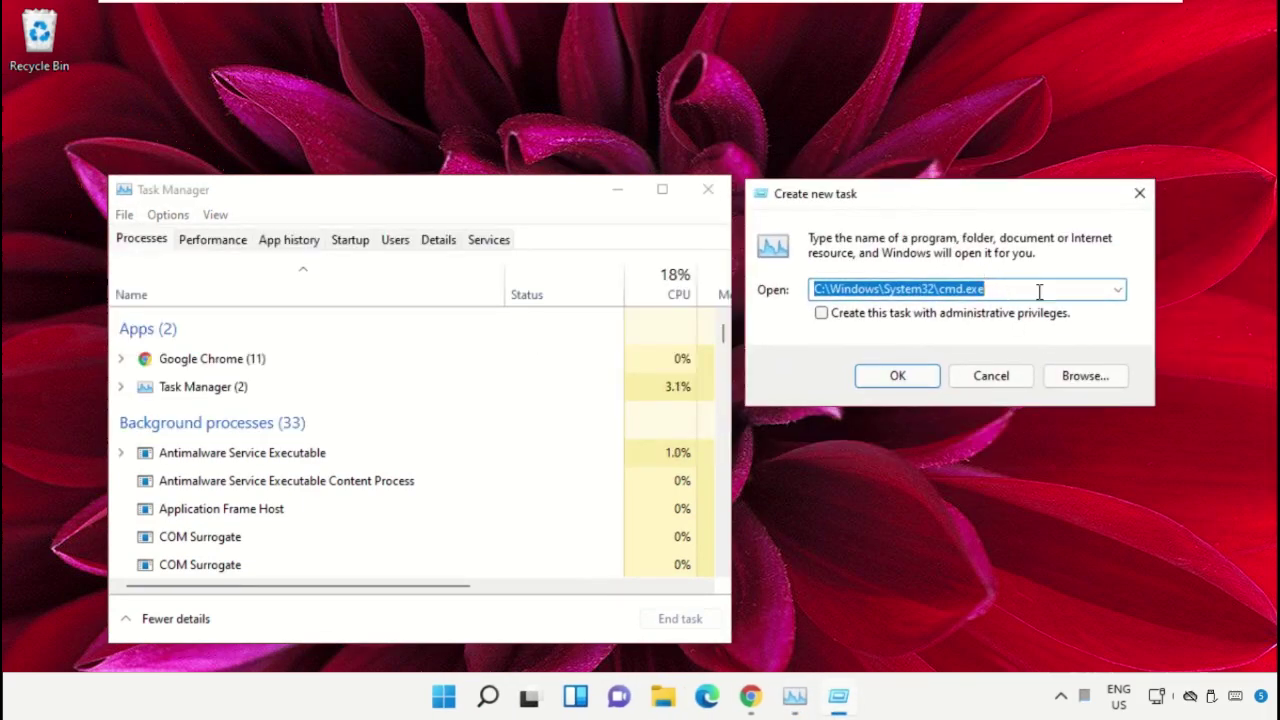
left_click(1072, 381)
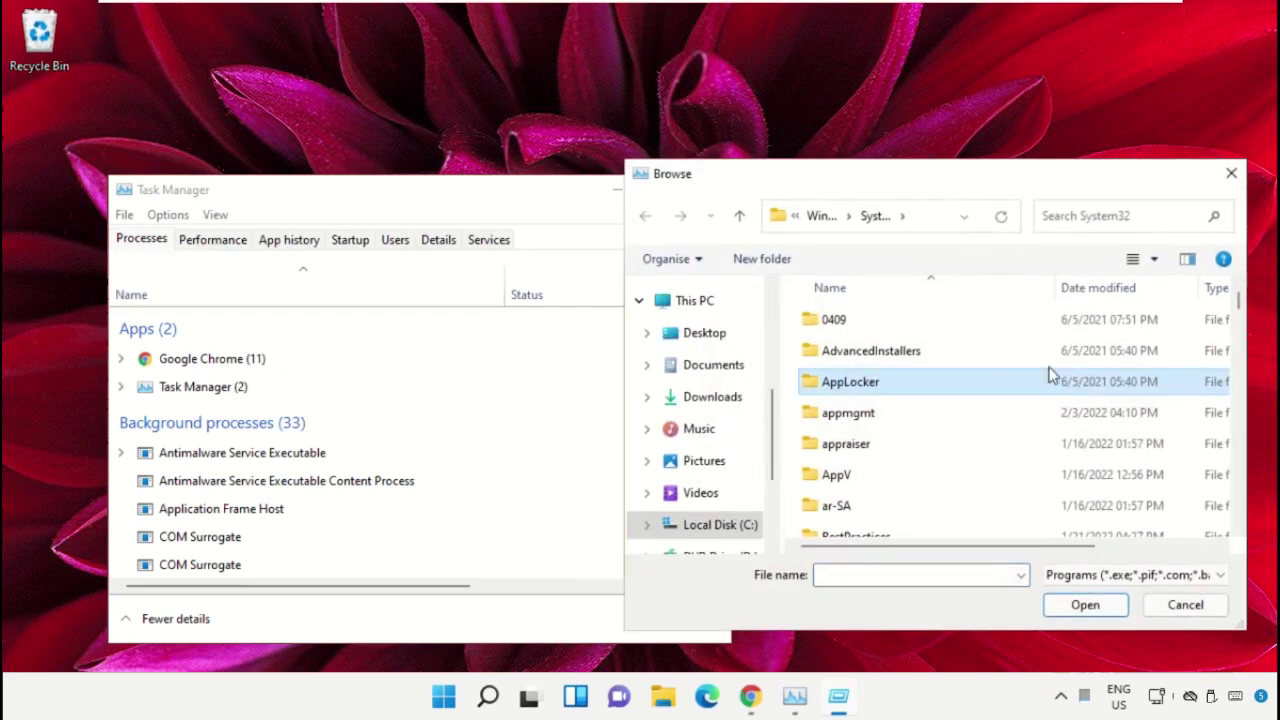
left_click(694, 300)
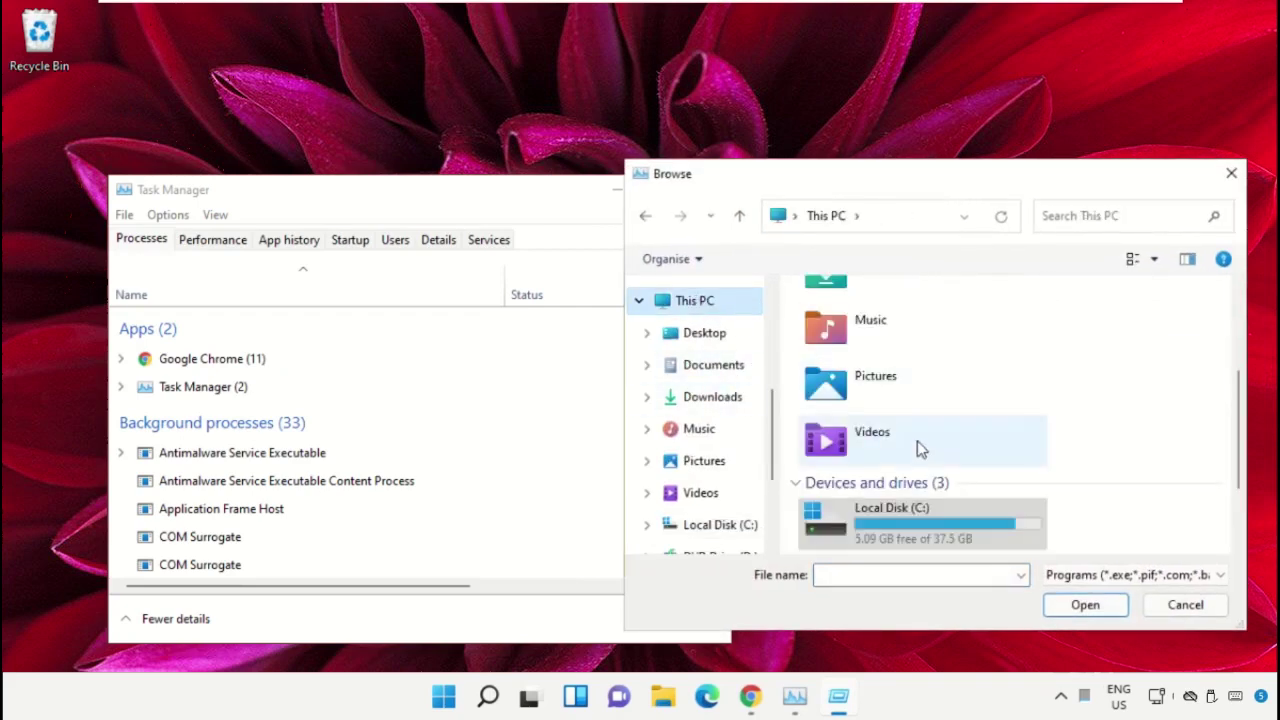
double_click(928, 516)
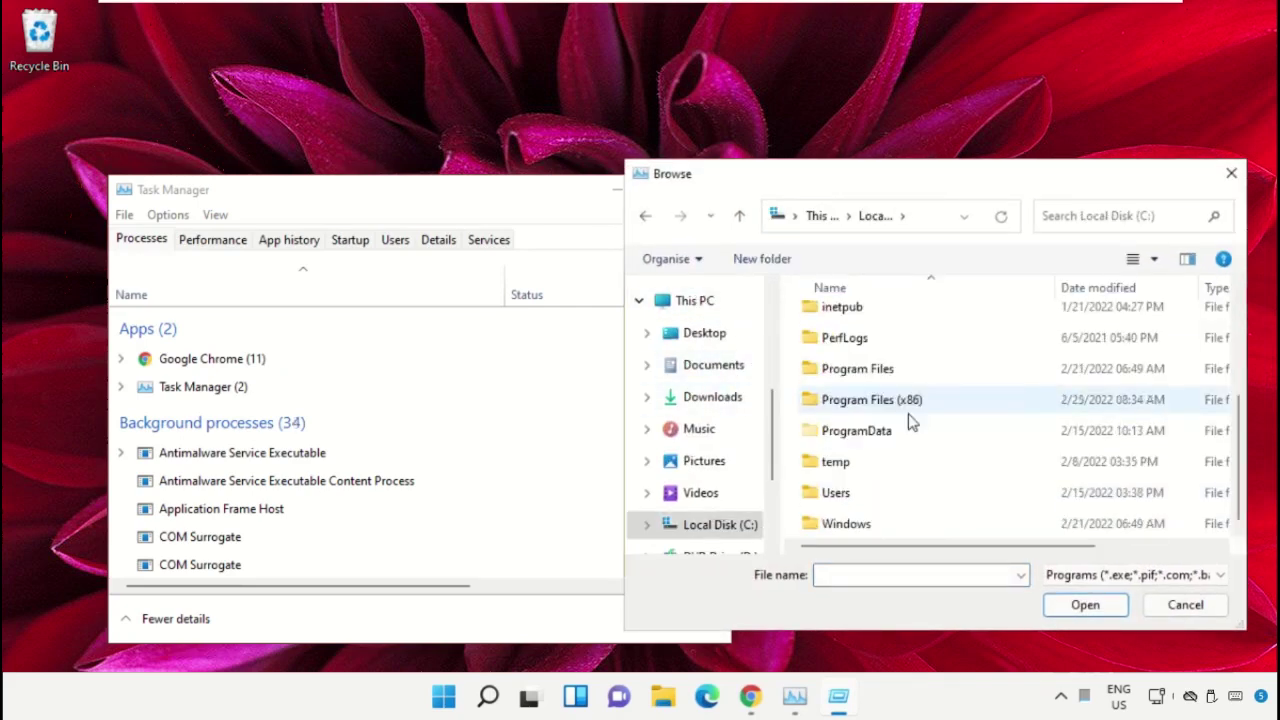
double_click(863, 524)
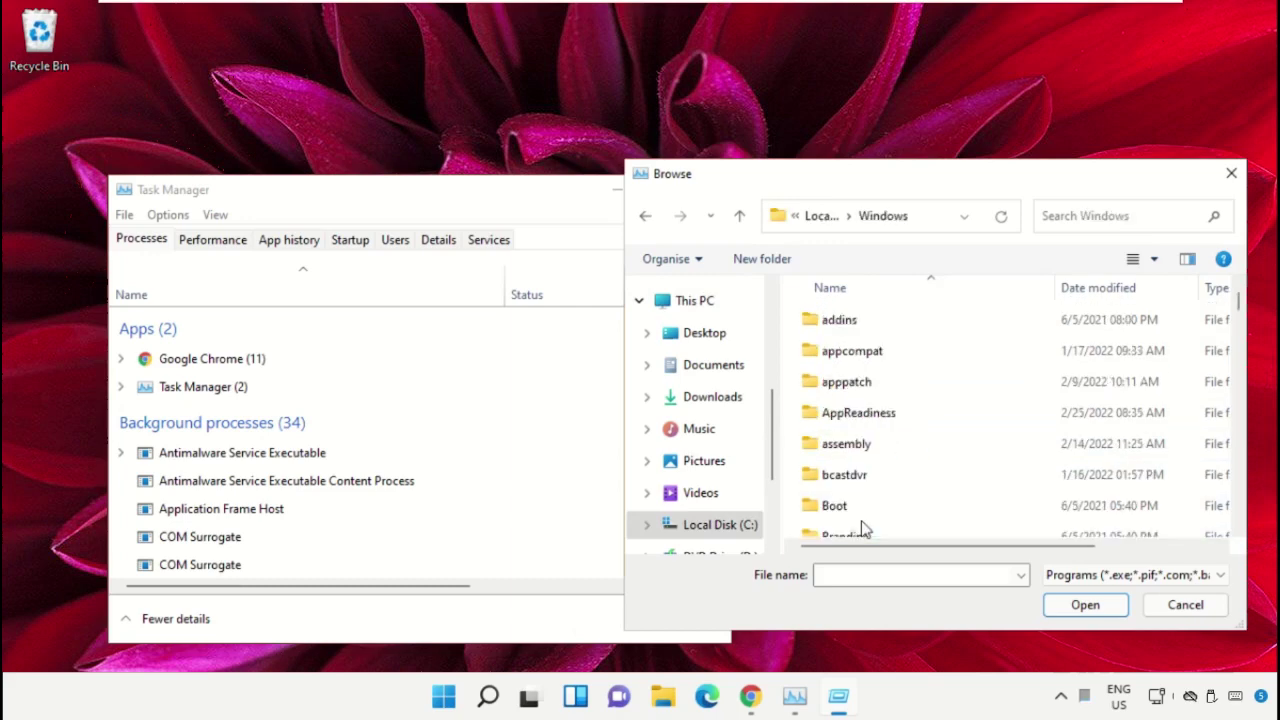
type("system")
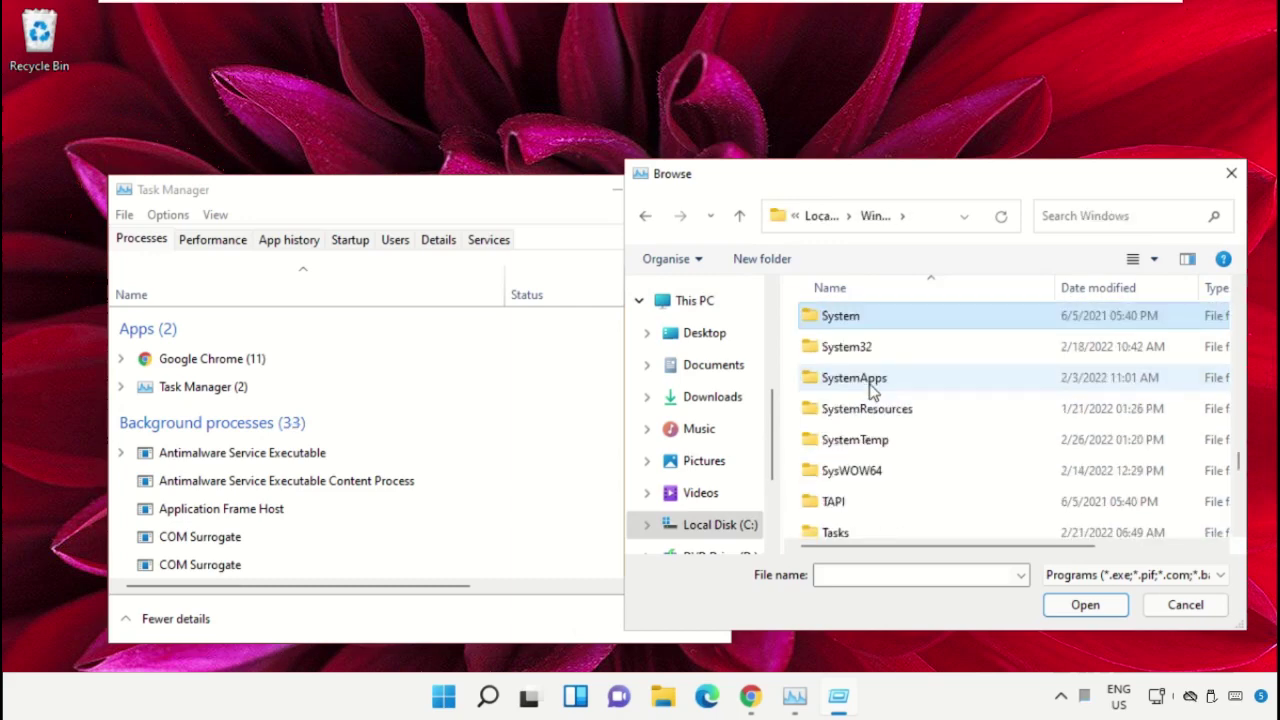
double_click(858, 350)
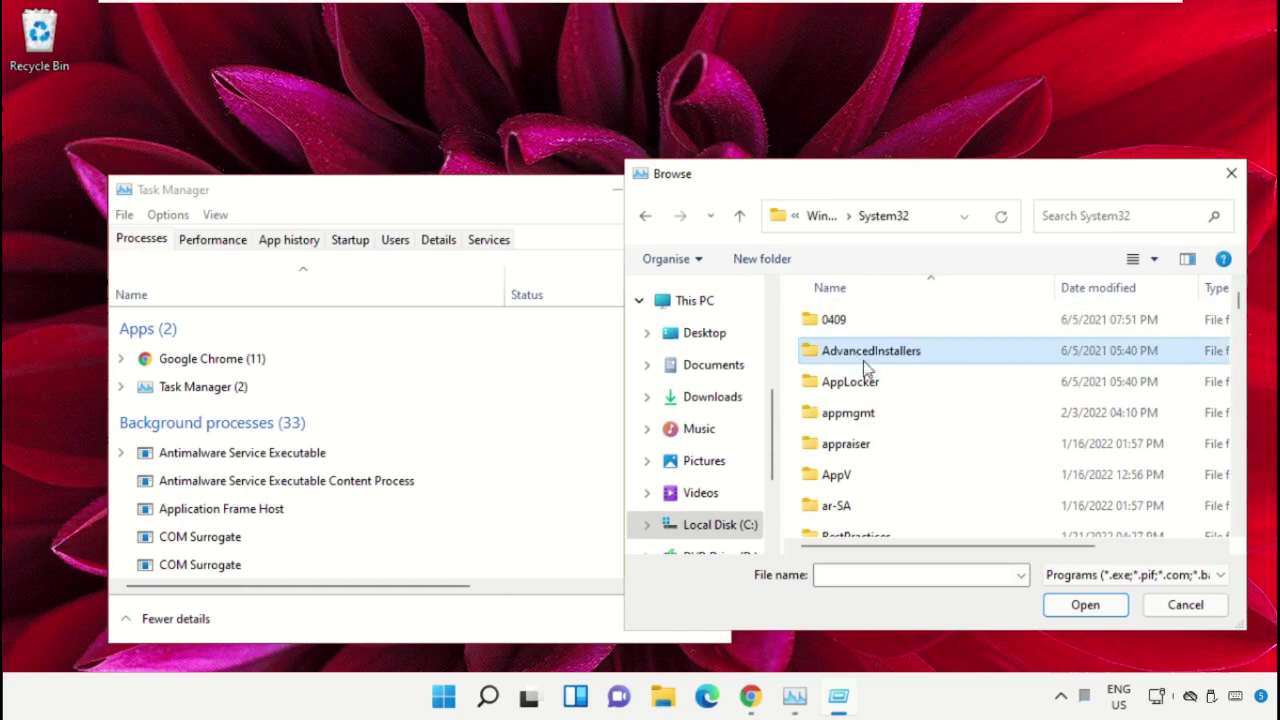
scroll(866, 368, "down", 4)
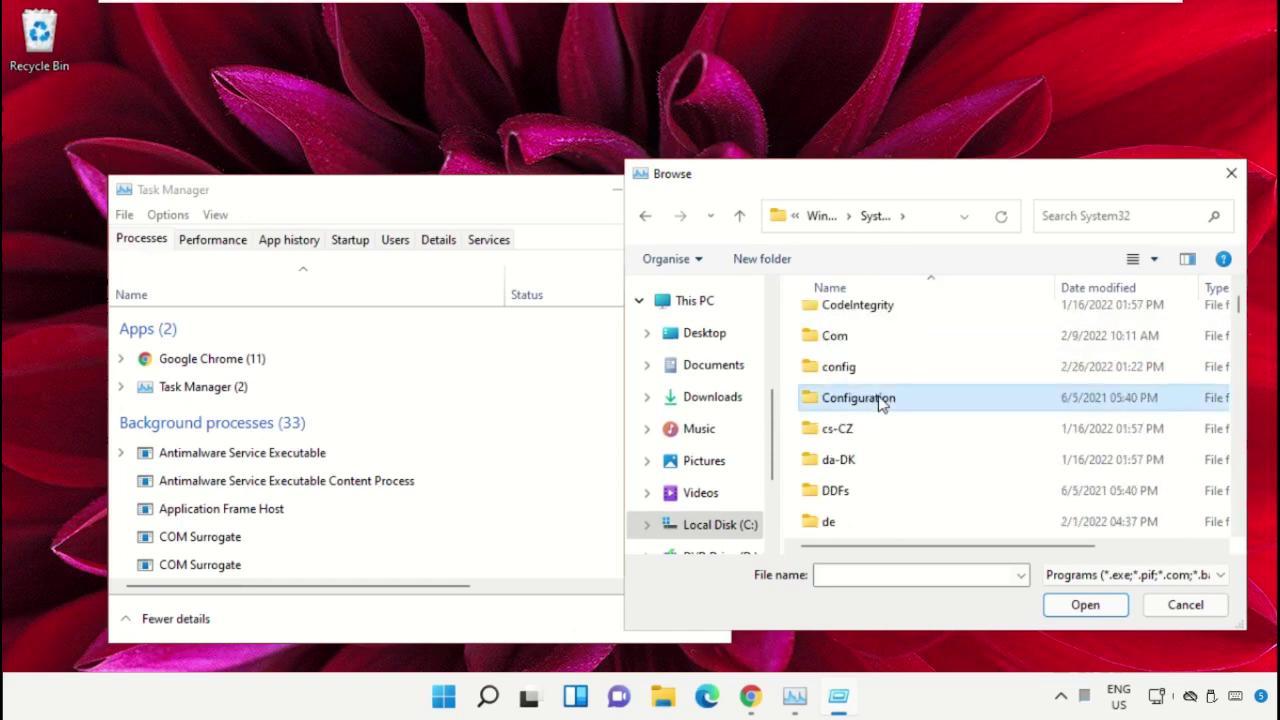
key("Down")
key("Down")
key("Down")
key("Down")
key("Down")
key("Down")
key("Down")
key("Down")
key("Down")
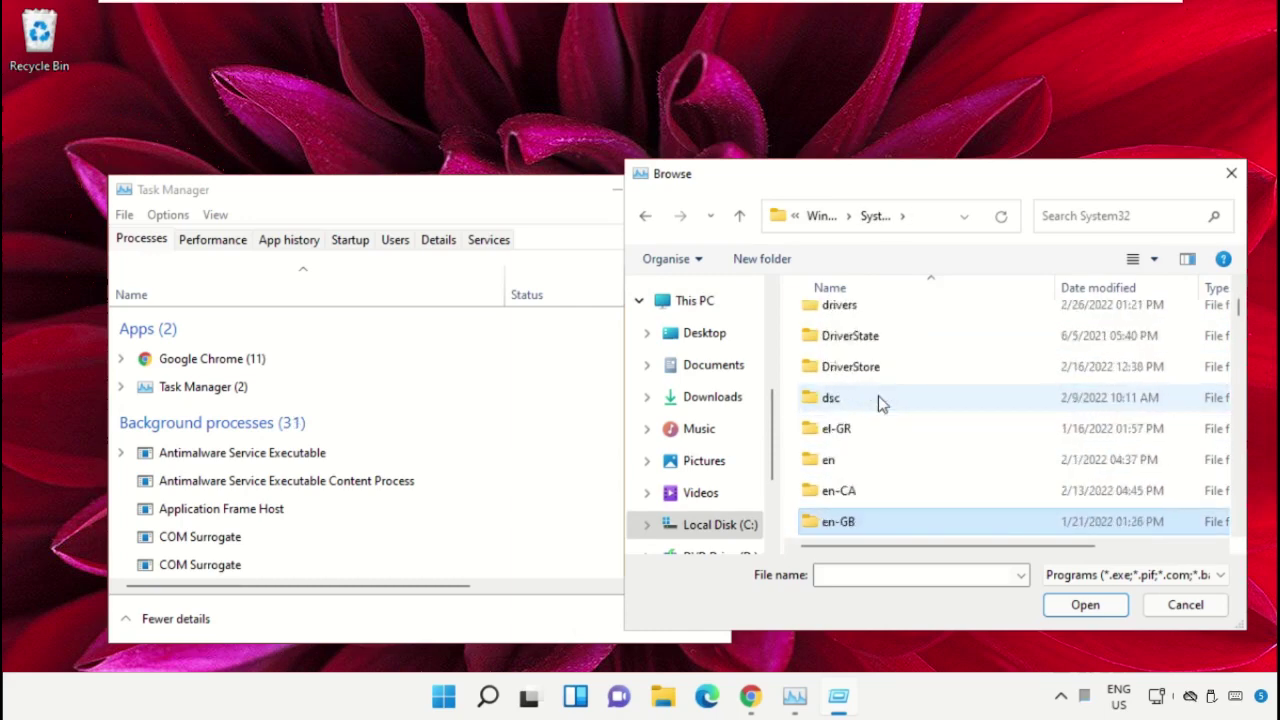
key("Down")
key("Down")
key("Down")
key("Down")
key("Down")
key("Down")
key("Down")
key("Down")
key("Down")
key("Down")
key("Down")
key("Down")
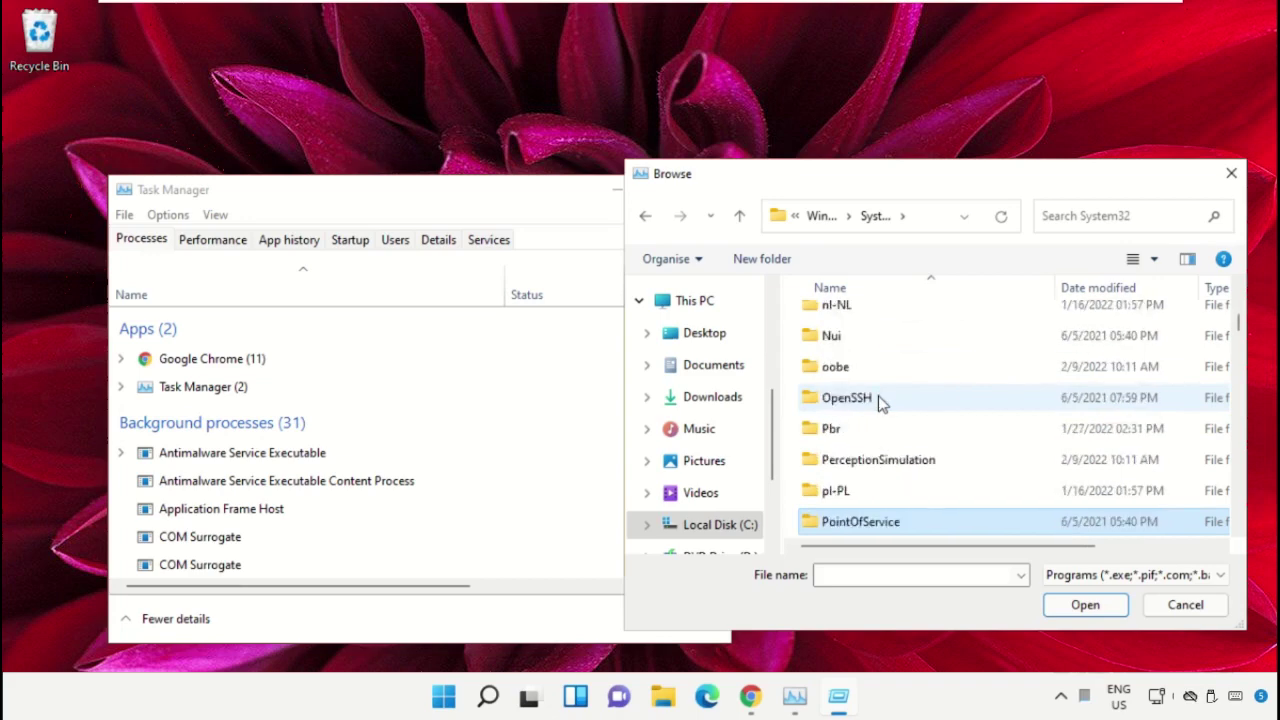
key("Down")
key("Down")
key("Down")
key("Down")
key("Down")
key("Down")
type("cmd")
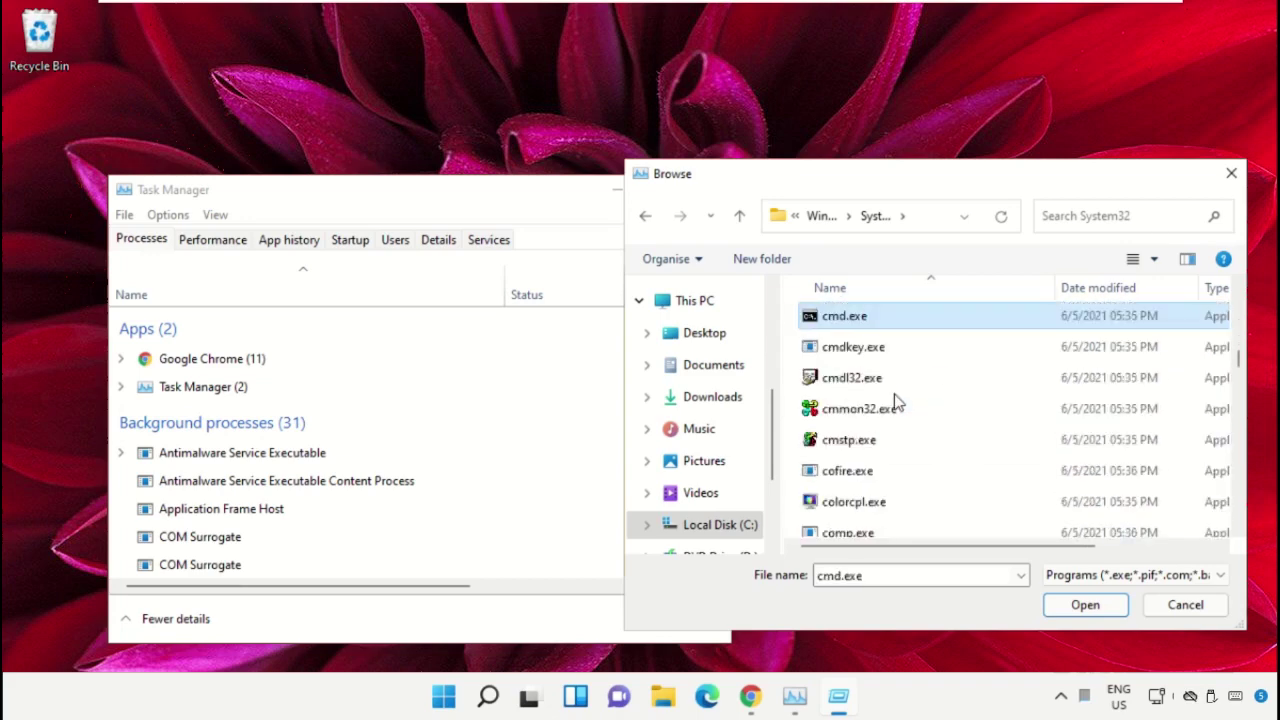
Run cmd.exe as a new task with administrative privileges
left_click(1064, 607)
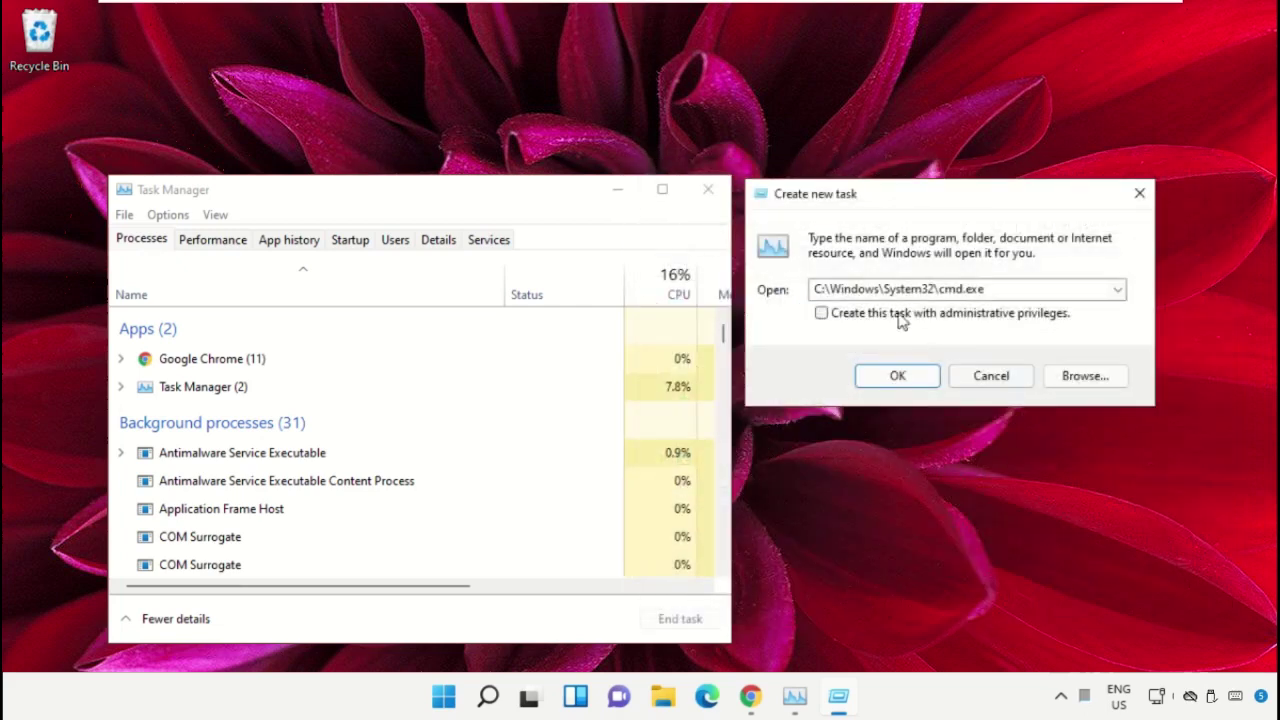
left_click(821, 314)
left_click(912, 377)
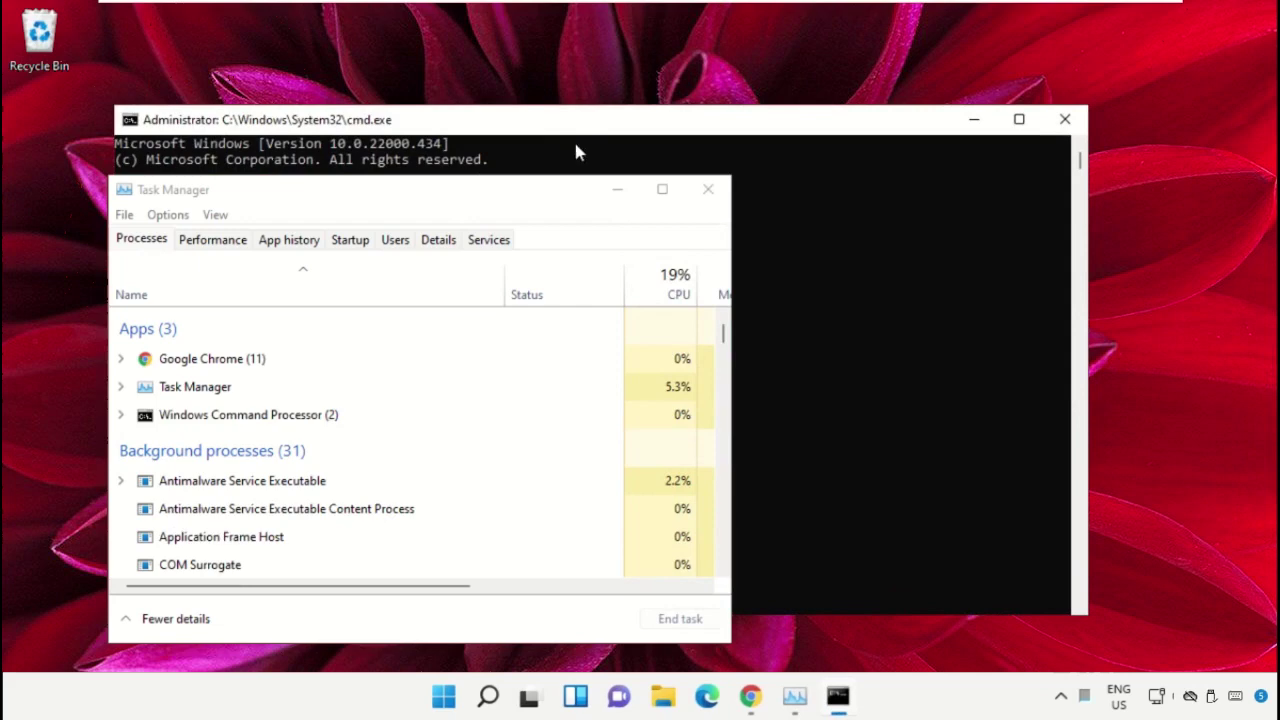
Minimize Task Manager, then shrink the admin command window and centre it
left_click(624, 196)
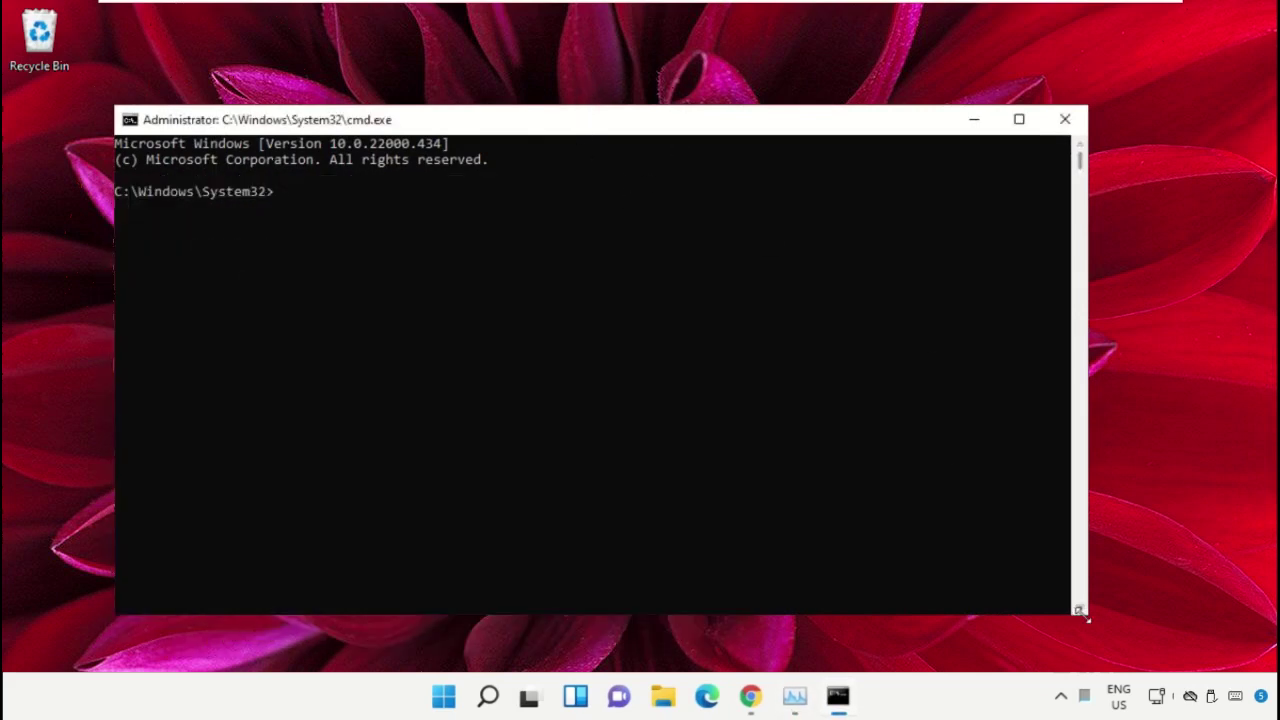
mouse_move(1076, 622)
left_mouse_down()
mouse_move(800, 497)
mouse_move(873, 501)
left_mouse_up()
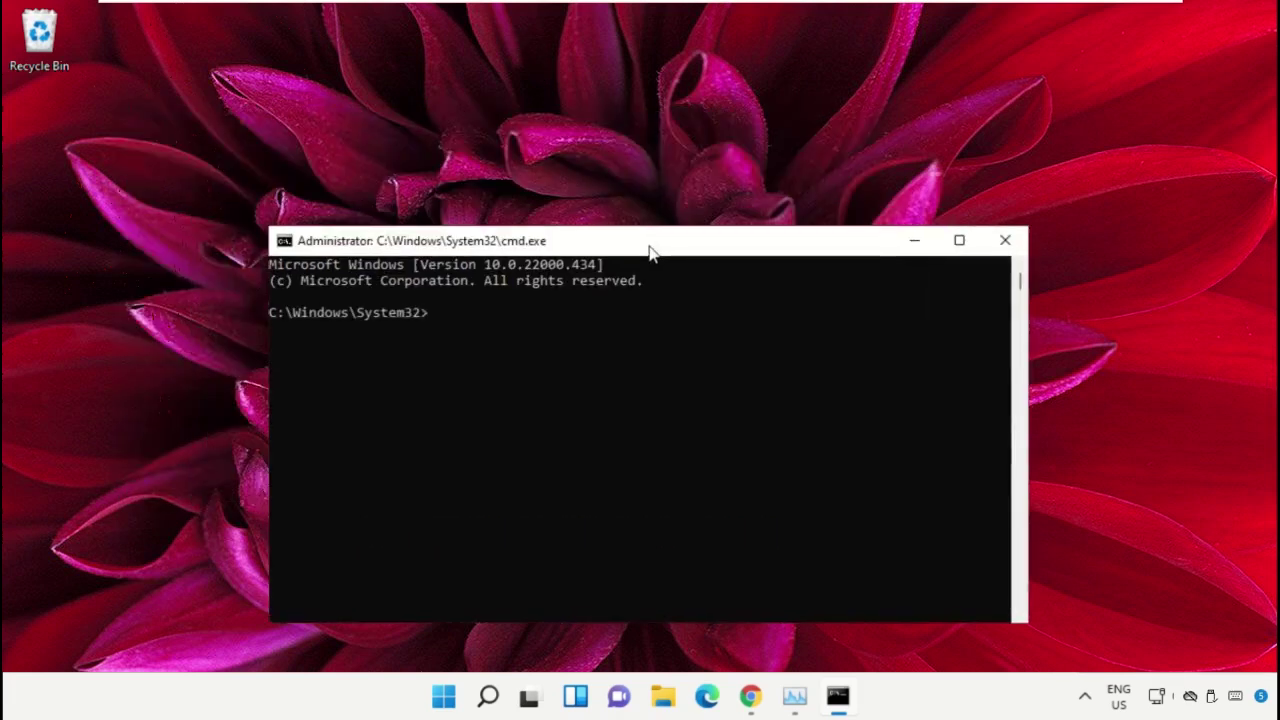
left_click_drag(500, 133, 632, 270)
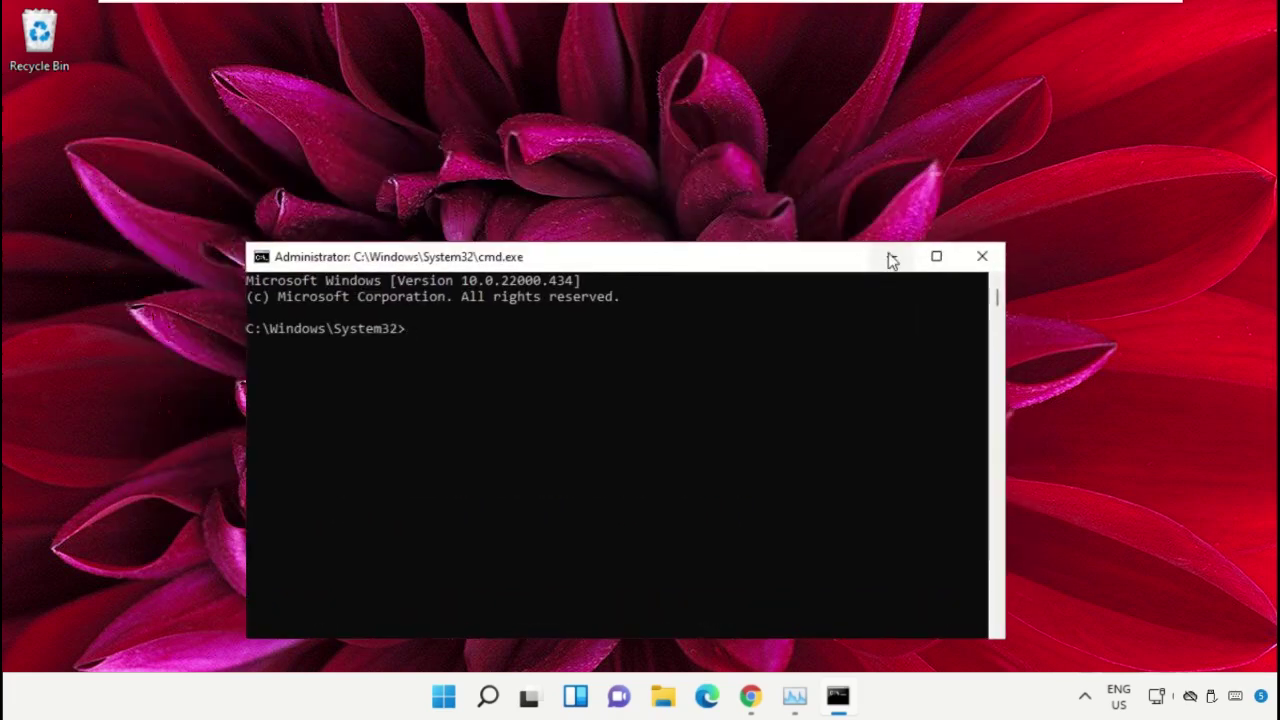
In Chrome, Google 'hows.tech windows commands' using the suggested search
left_click(752, 698)
left_click(433, 369)
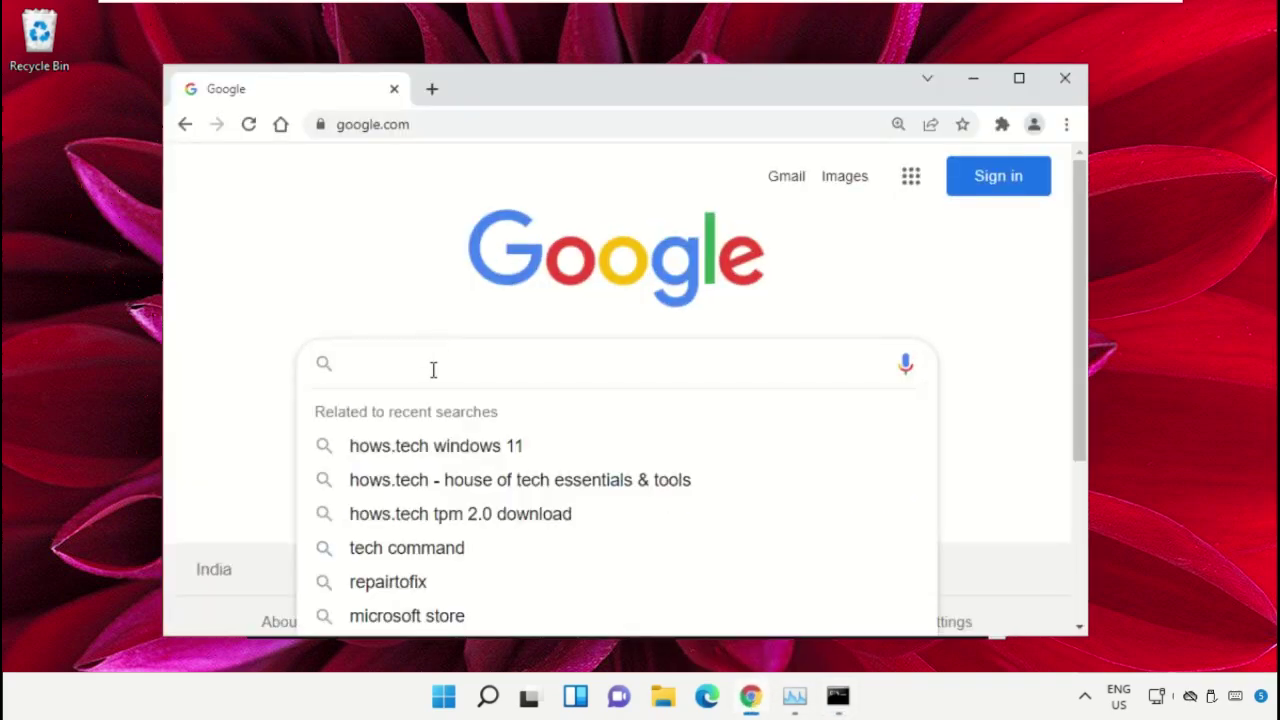
type("hows")
key("Down")
key("Return")
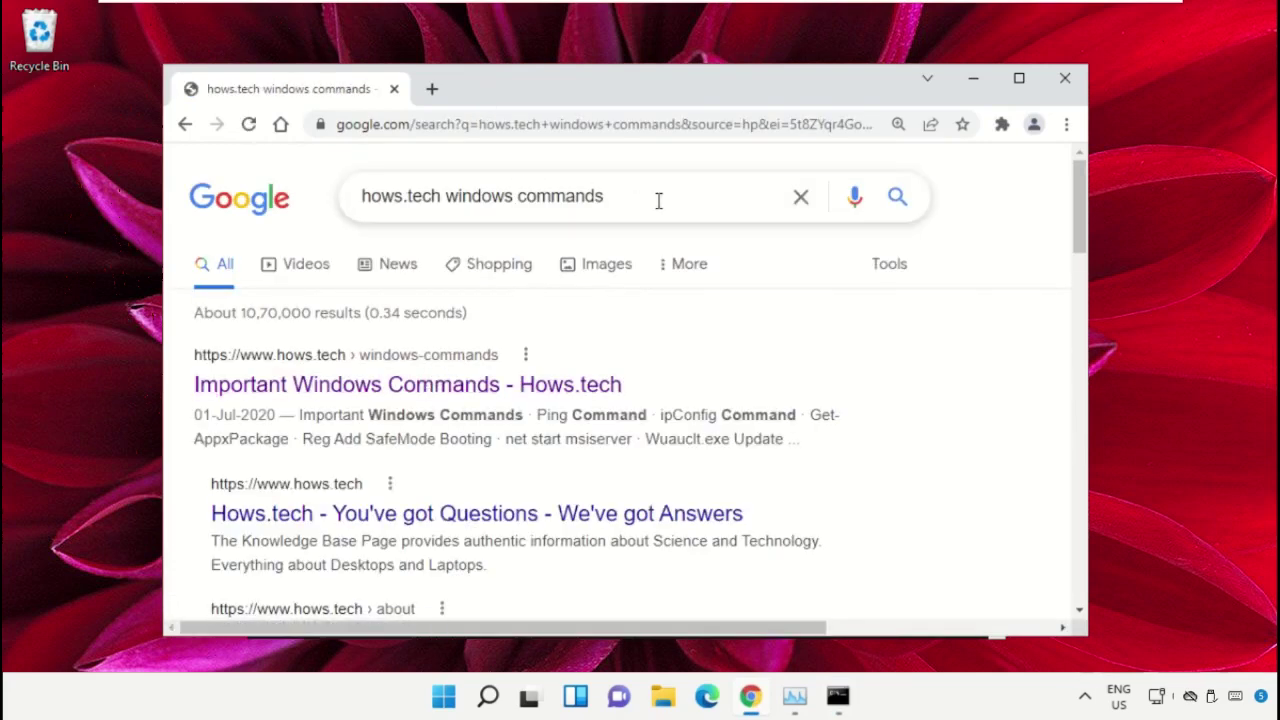
Open the Hows.tech Important Windows Commands page and scroll to Commands 11–12
left_click(484, 388)
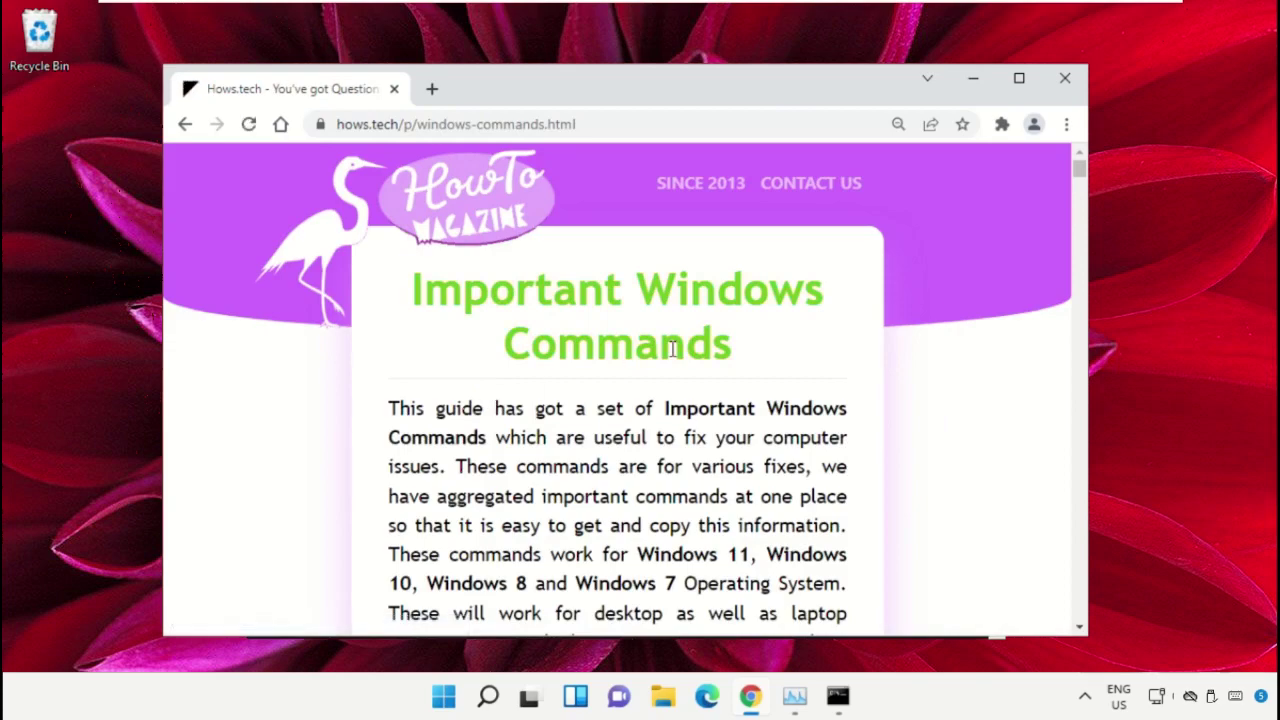
scroll(798, 360, "down", 1)
scroll(798, 360, "down", 4)
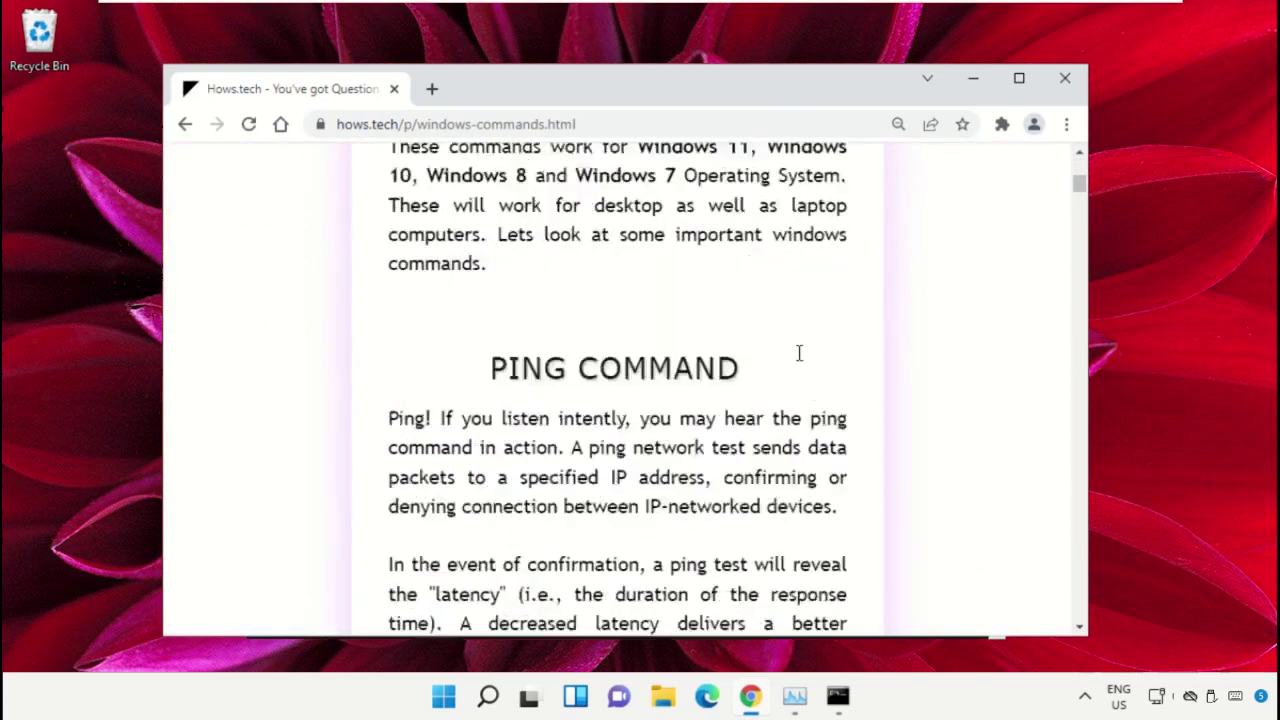
scroll(798, 360, "down", 4)
scroll(798, 360, "down", 4)
scroll(798, 360, "down", 3)
scroll(798, 360, "down", 3)
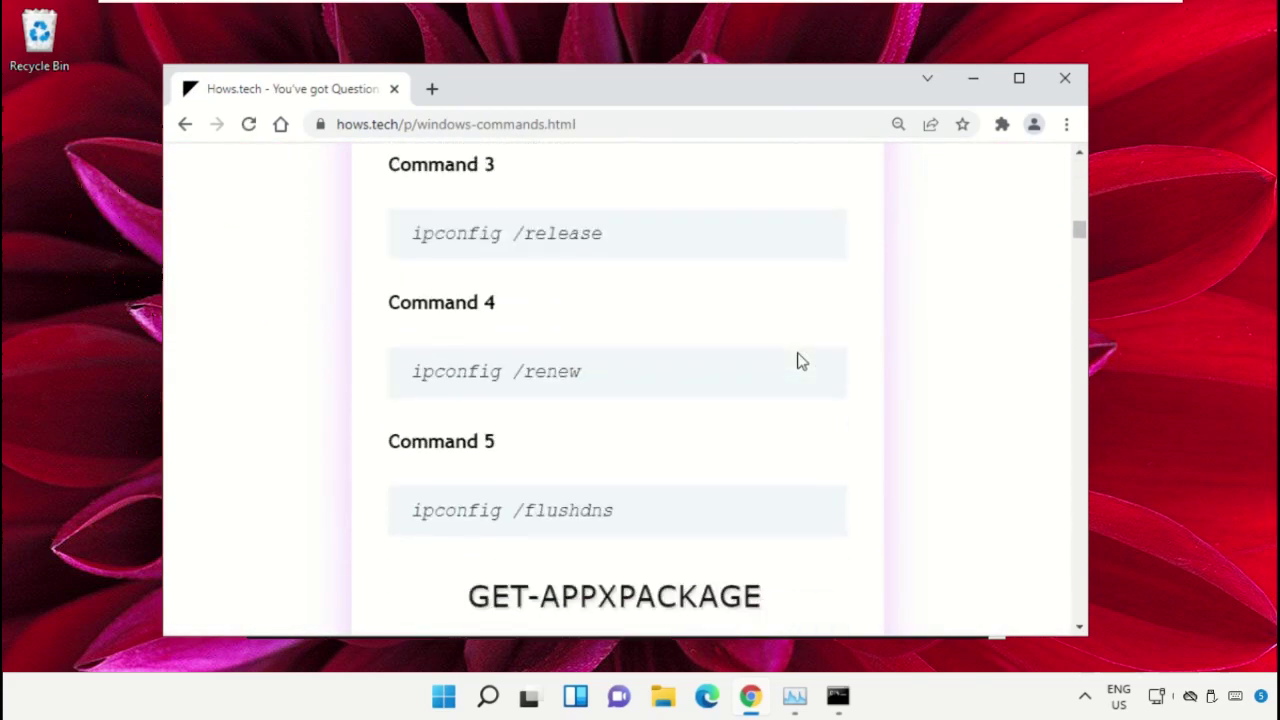
scroll(798, 360, "down", 3)
scroll(798, 360, "down", 3)
scroll(798, 360, "down", 3)
scroll(790, 370, "down", 3)
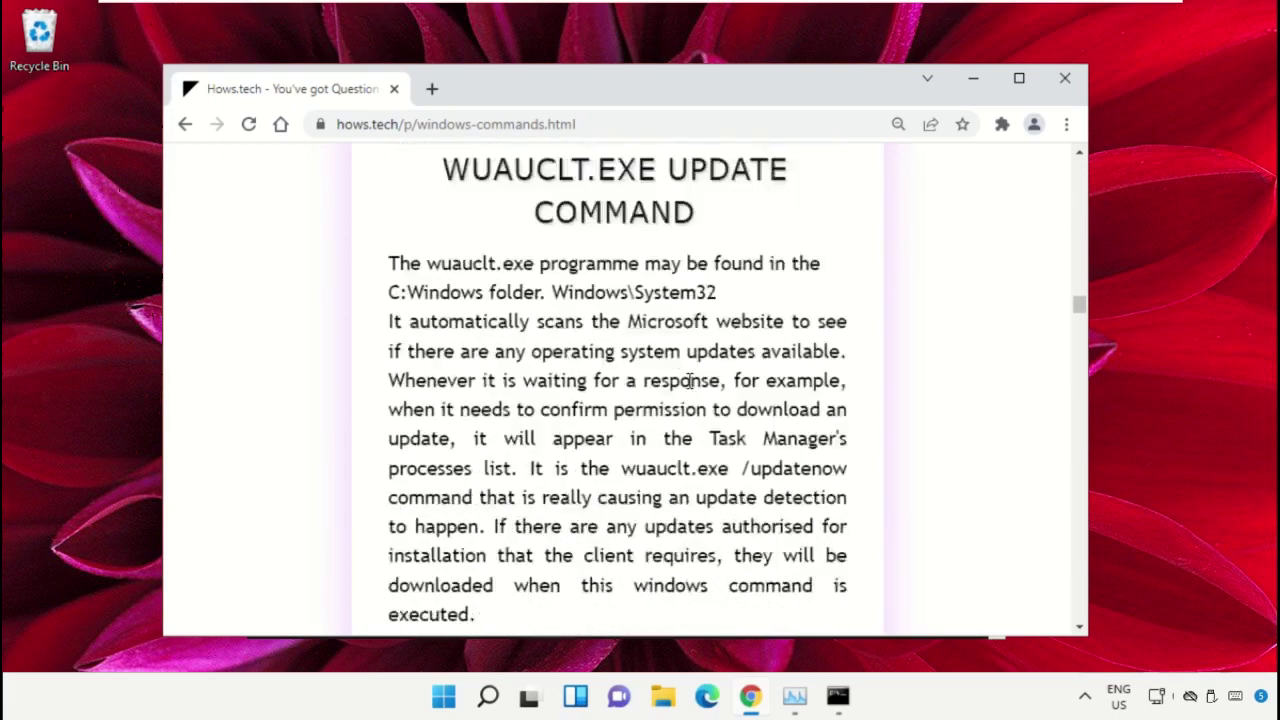
scroll(663, 400, "down", 3)
scroll(660, 380, "down", 3)
scroll(660, 381, "down", 3)
scroll(658, 385, "down", 1)
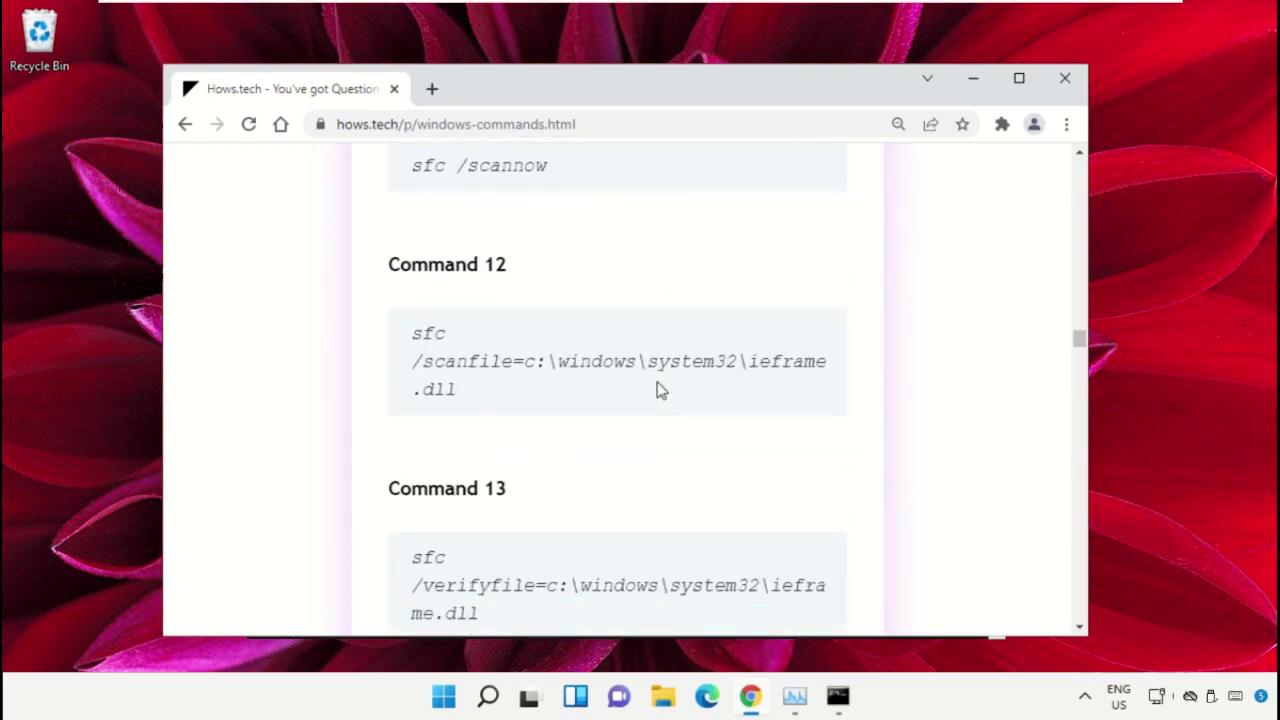
scroll(658, 390, "down", 1)
scroll(660, 390, "down", 1)
scroll(660, 390, "up", 1)
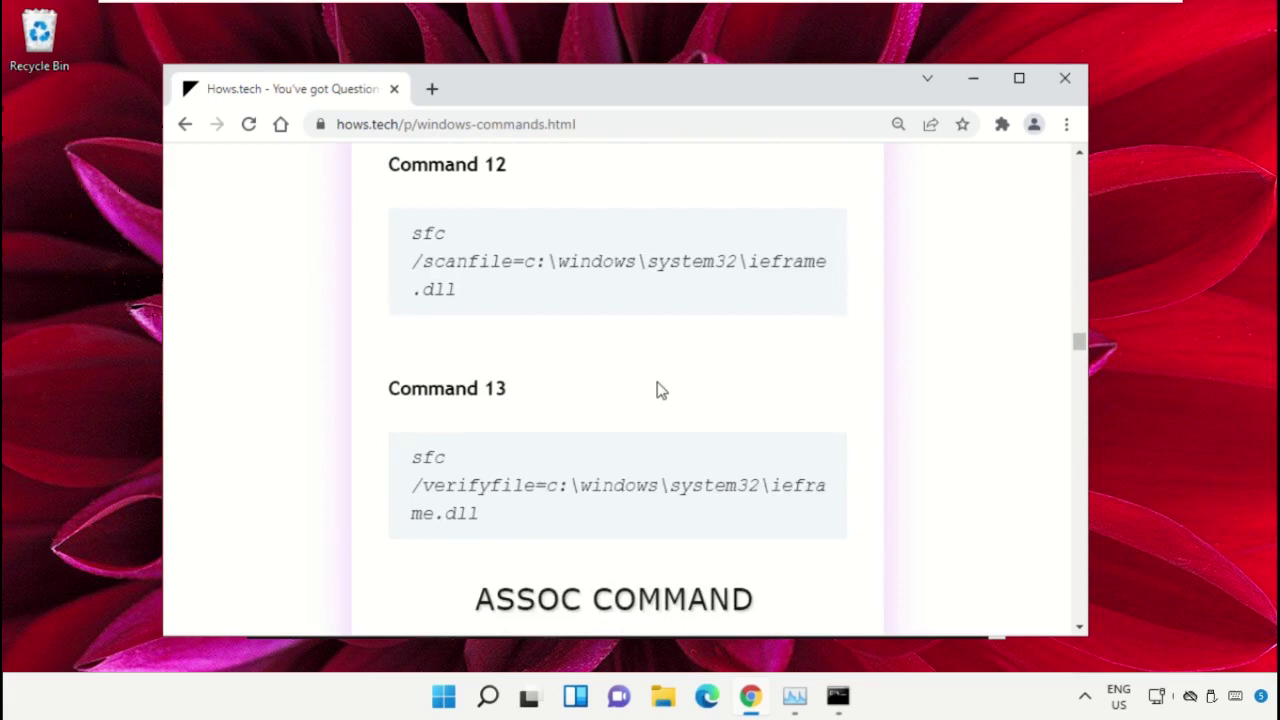
scroll(660, 390, "up", 1)
scroll(660, 390, "up", 1)
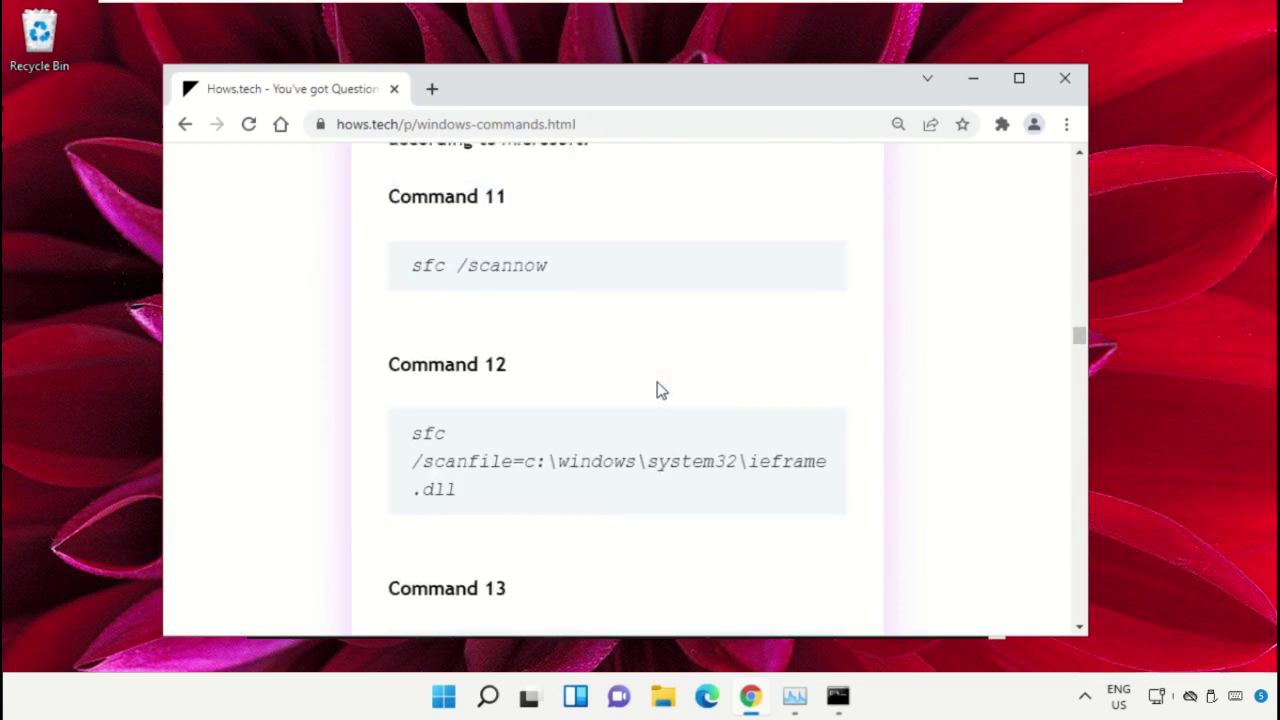
Place the admin command window beside the Hows.tech commands page
left_click(838, 700)
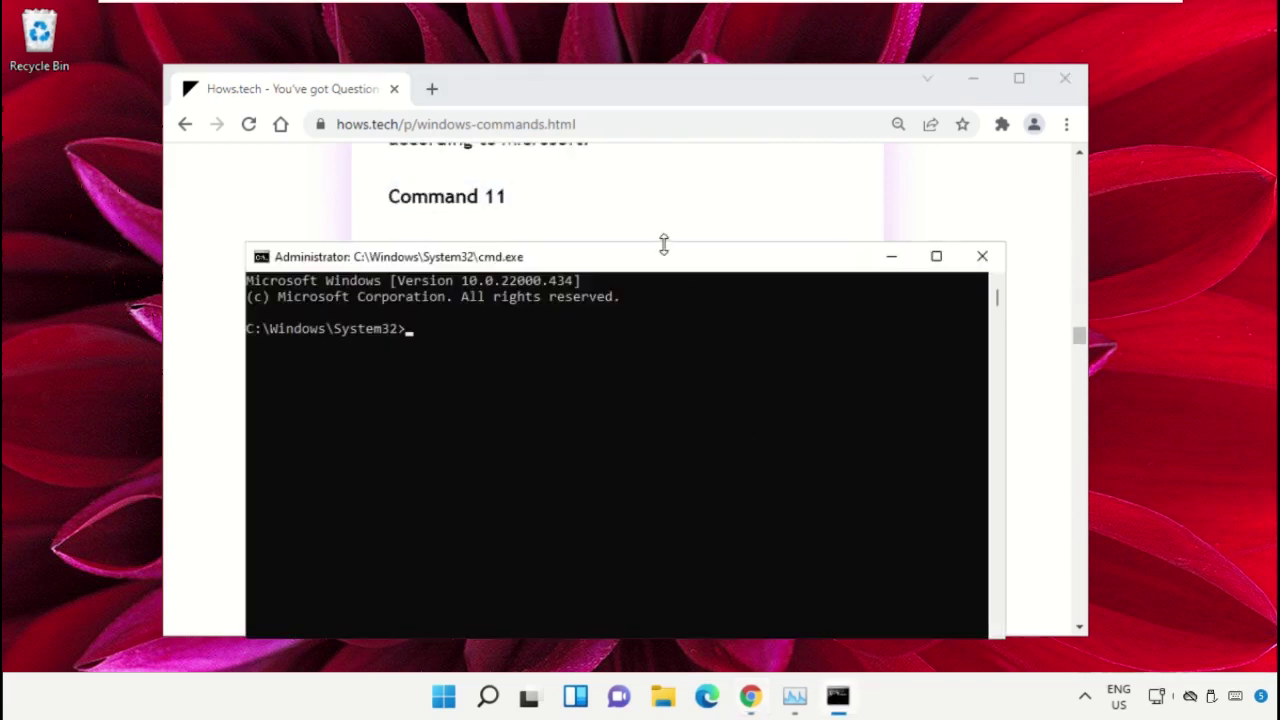
left_click_drag(658, 262, 812, 285)
left_click_drag(636, 80, 546, 108)
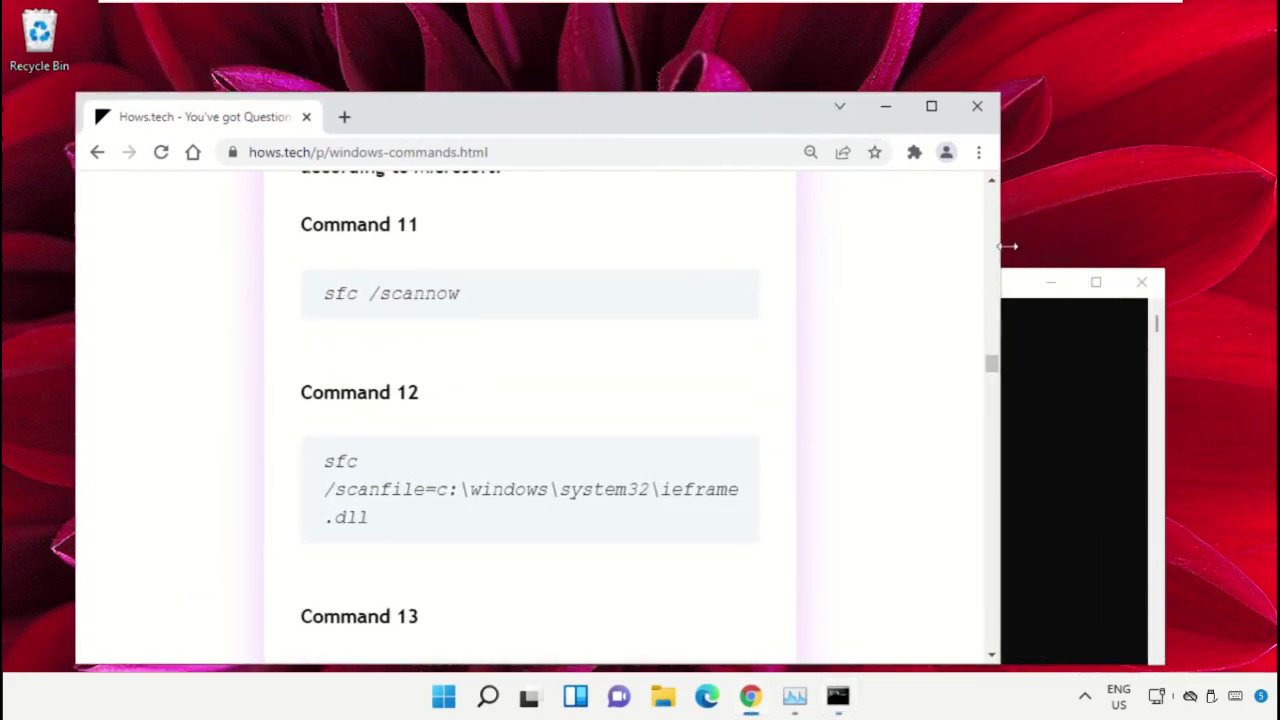
left_click(1012, 292)
left_click_drag(829, 286, 977, 189)
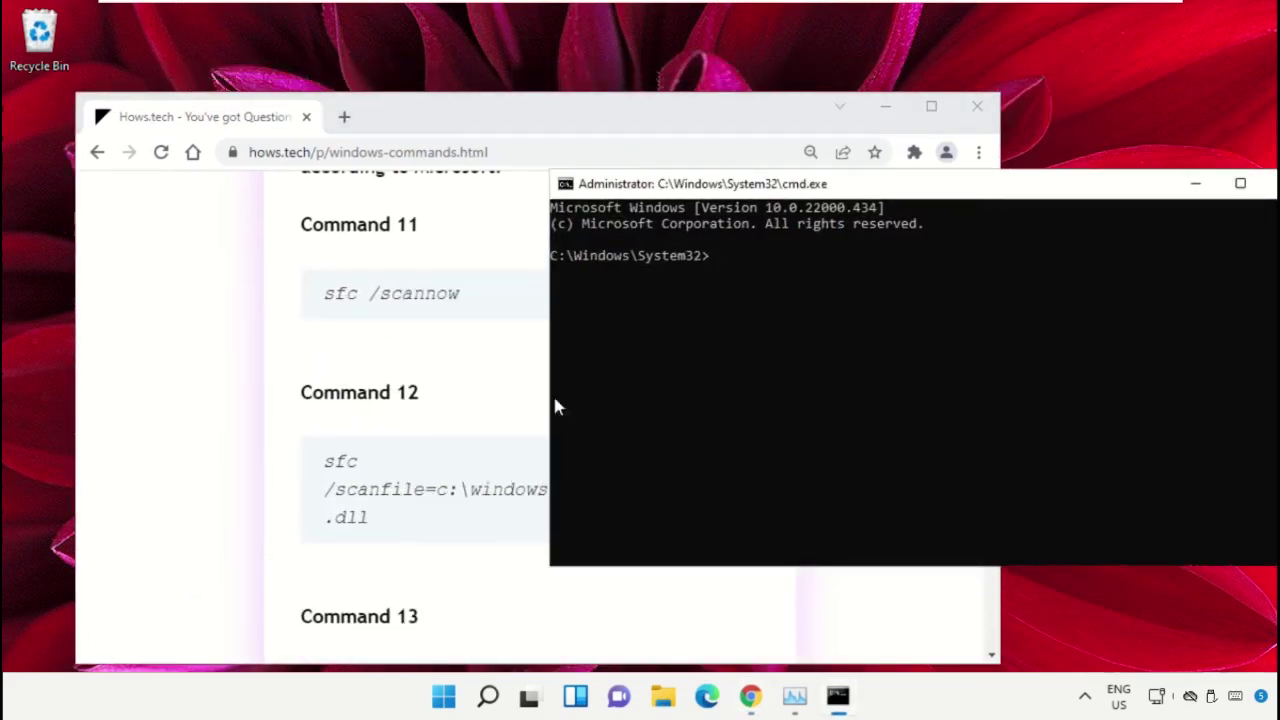
Copy Command 12, the sfc /scanfile line for ieframe.dll, from the page
triple_click(366, 502)
left_click(538, 433)
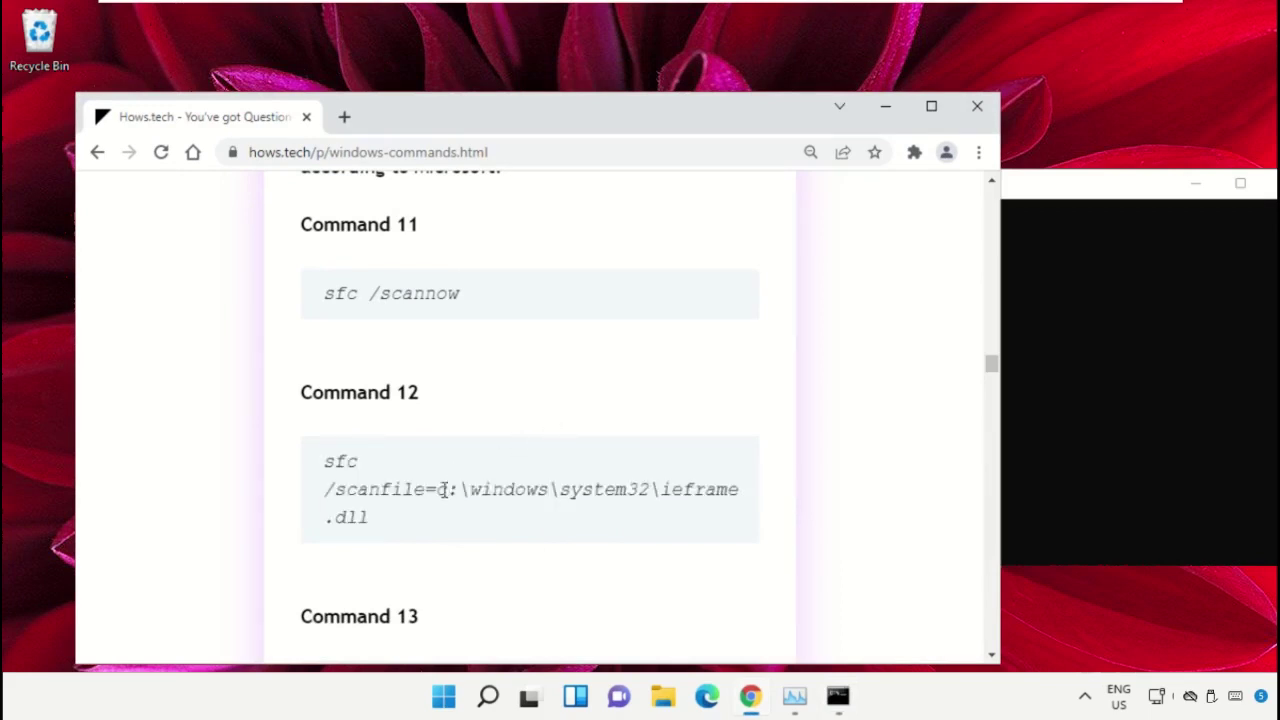
triple_click(416, 494)
right_click(414, 494)
left_click(516, 345)
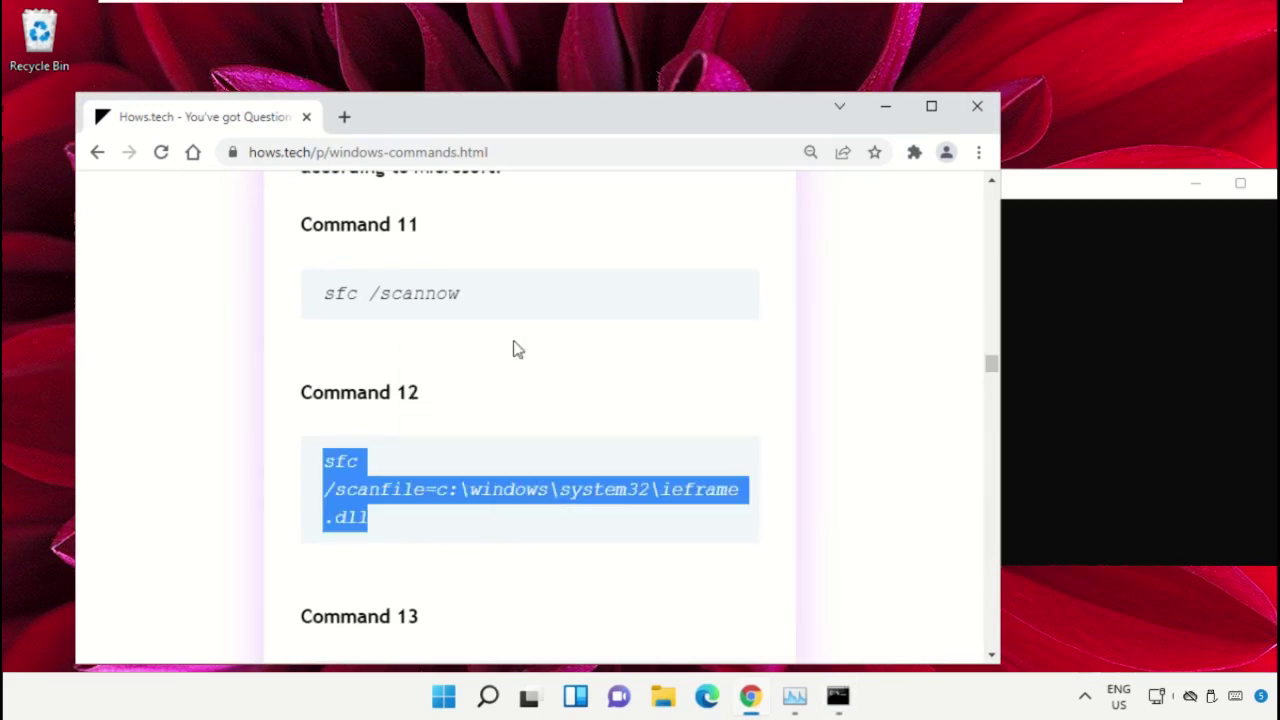
Paste and run the sfc /scanfile command in the admin prompt
left_click(1068, 257)
left_click_drag(1031, 192, 977, 190)
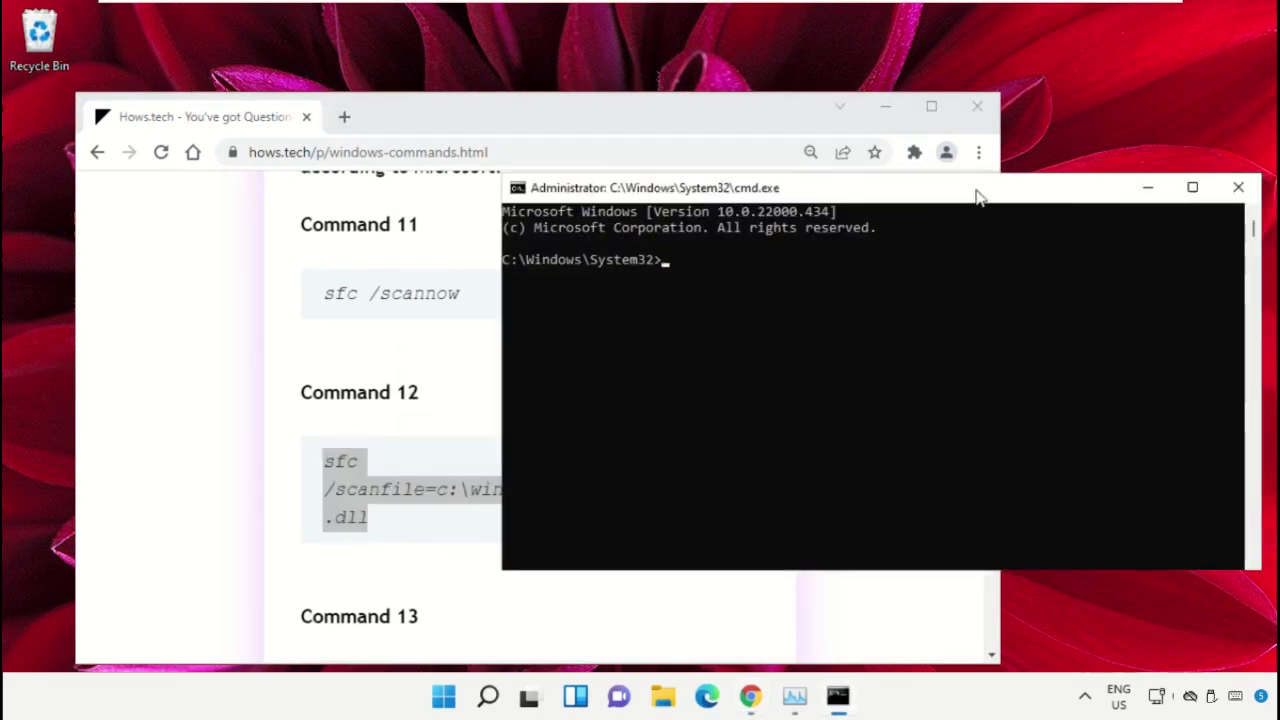
right_click(790, 287)
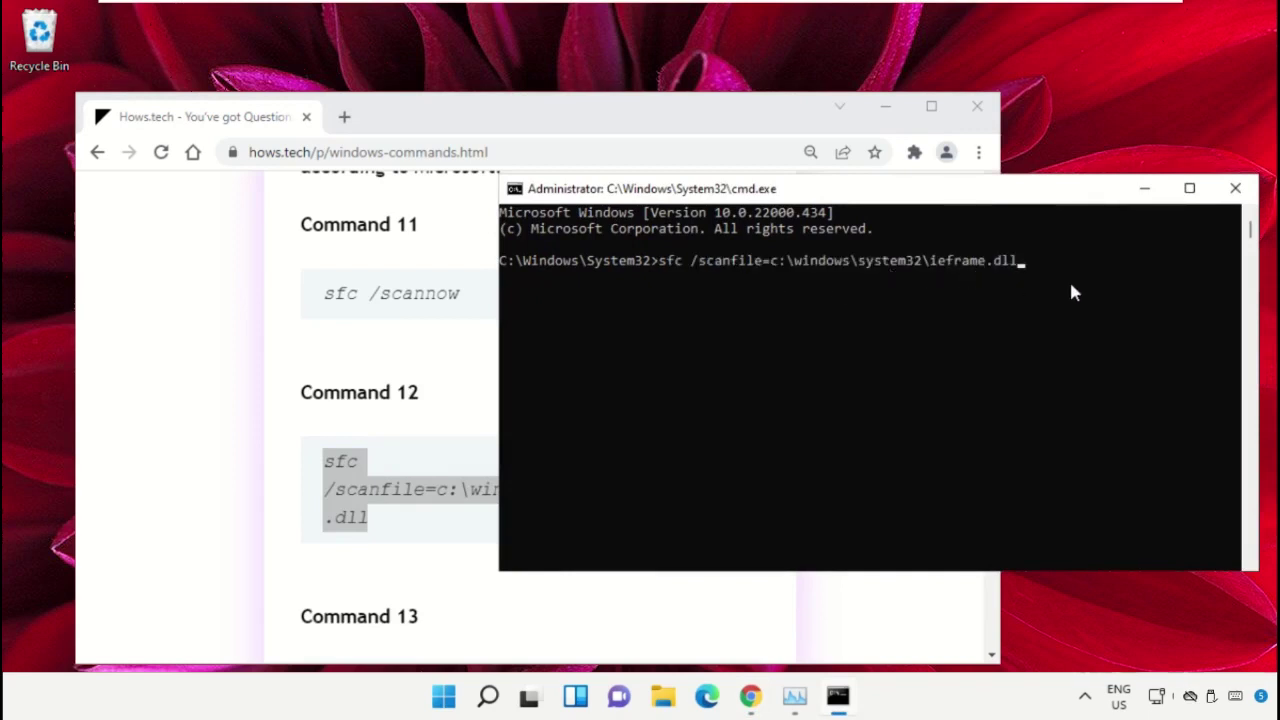
key("Return")
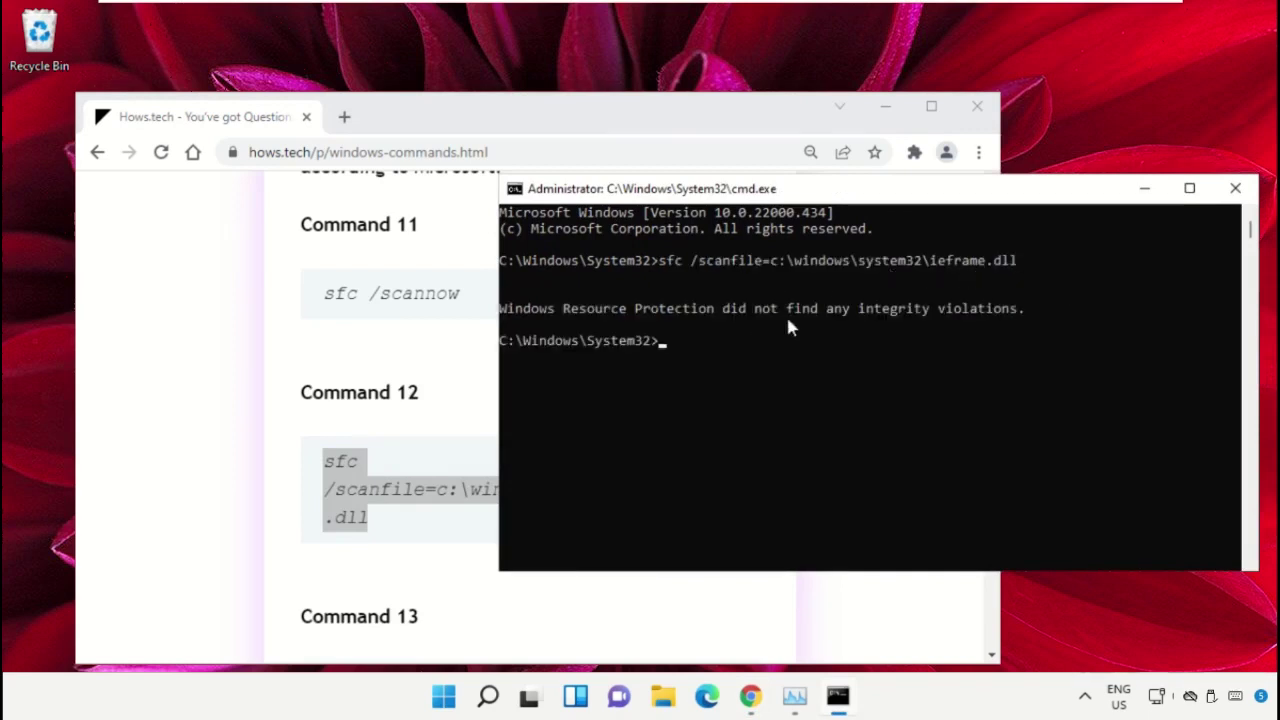
left_click(416, 343)
Copy Command 13's sfc /verifyfile for ieframe.dll and run it in the admin prompt
scroll(460, 405, "down", 1)
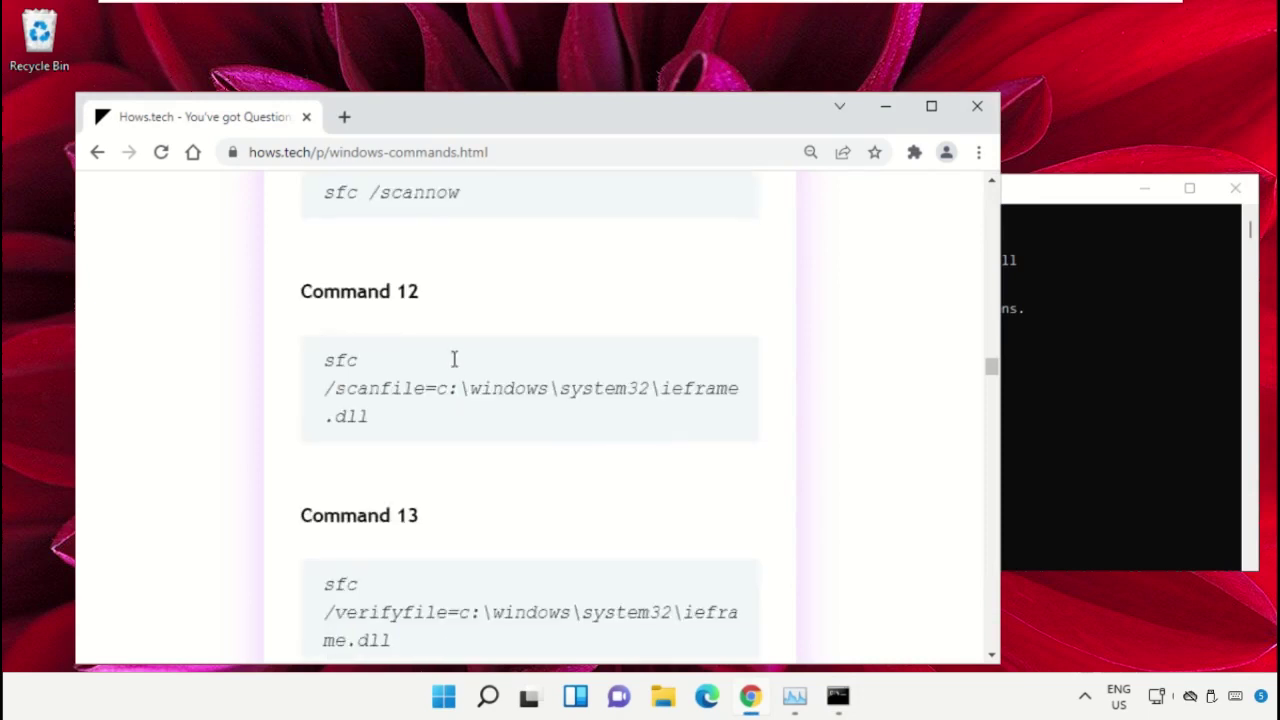
scroll(454, 362, "down", 2)
triple_click(433, 412)
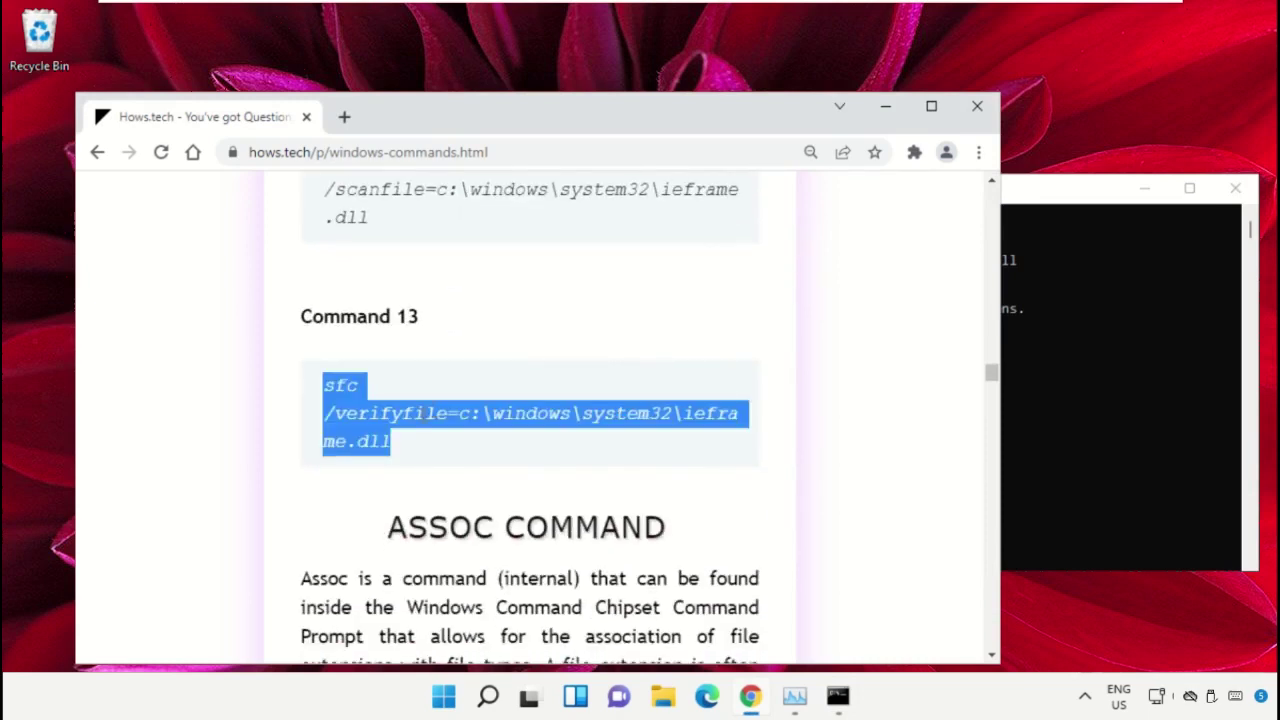
right_click(419, 419)
left_click(507, 444)
left_click(1167, 369)
right_click(910, 406)
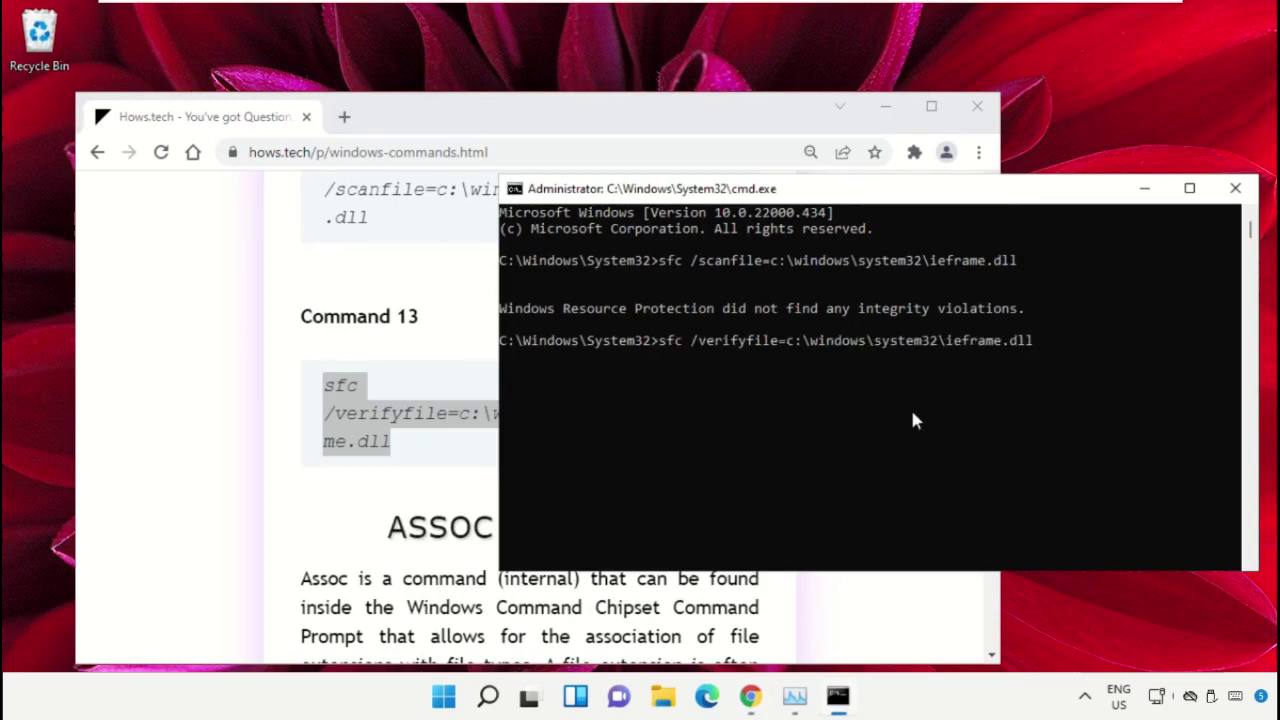
key("Return")
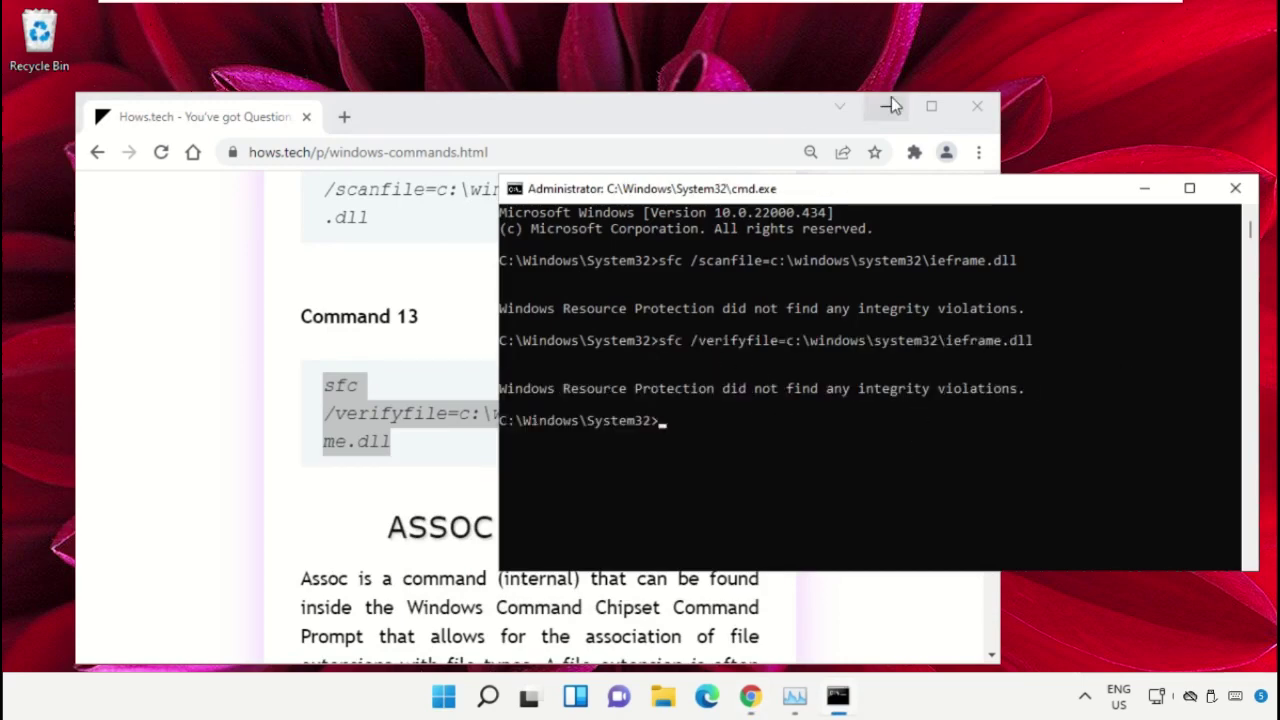
Hide Chrome and close the command prompt with exit
left_click(884, 113)
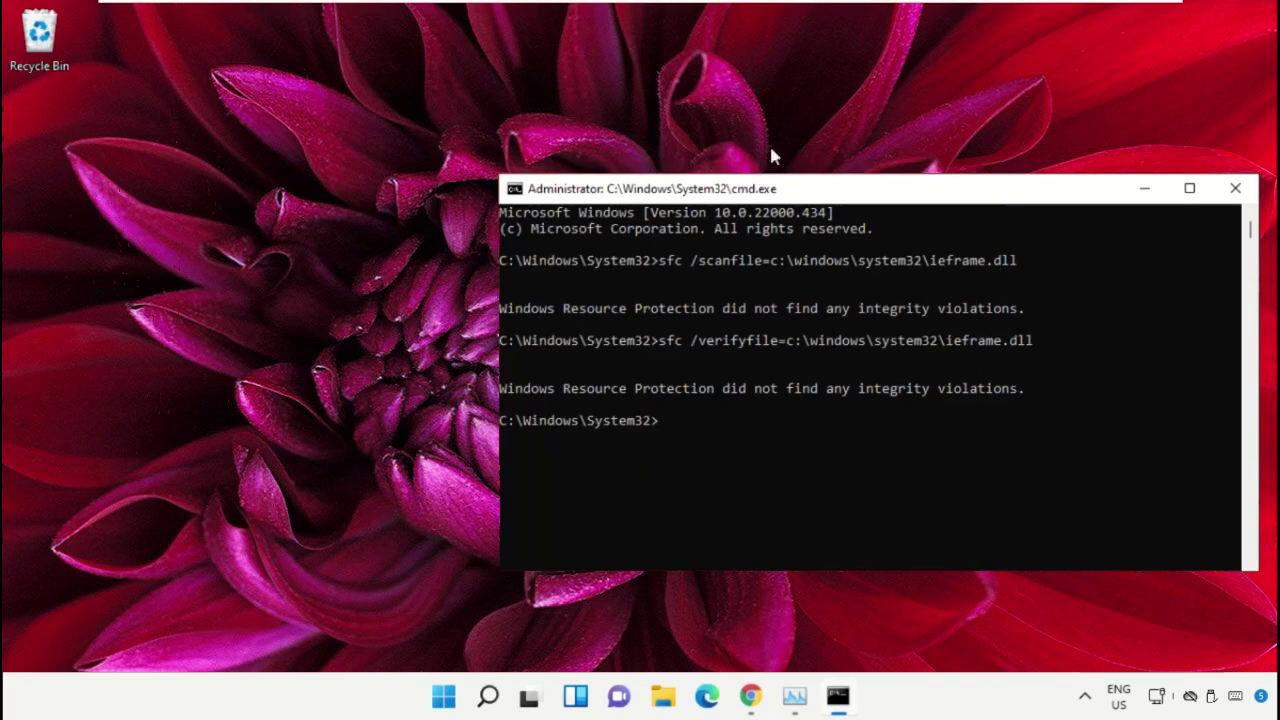
type("exi")
type("t")
key("Return")
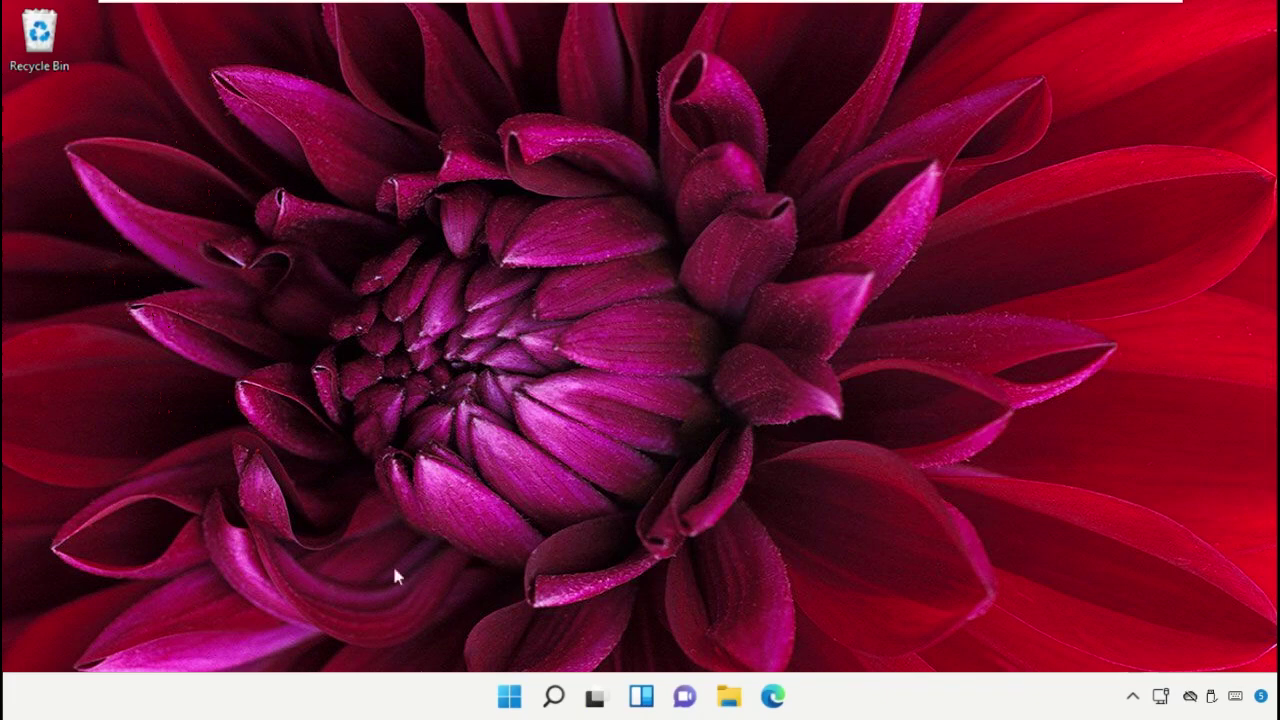
Open Settings from Windows search and go to System > Clipboard
left_click(554, 697)
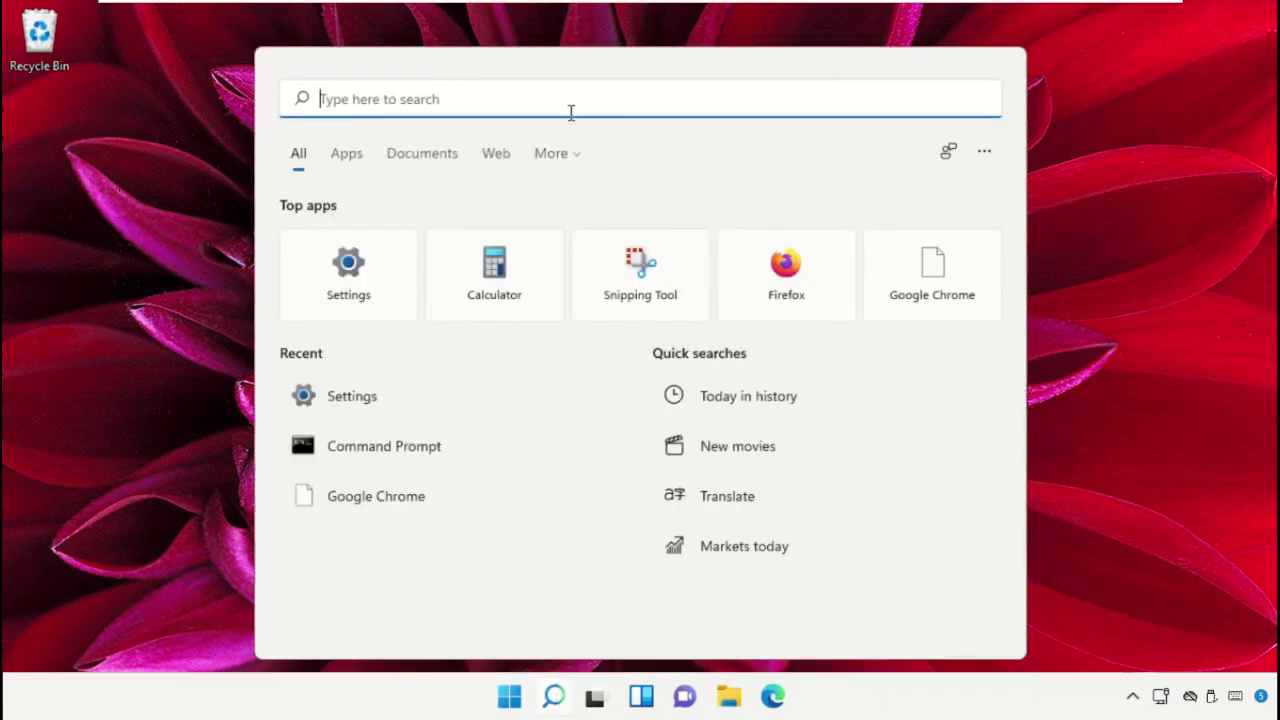
type("settings")
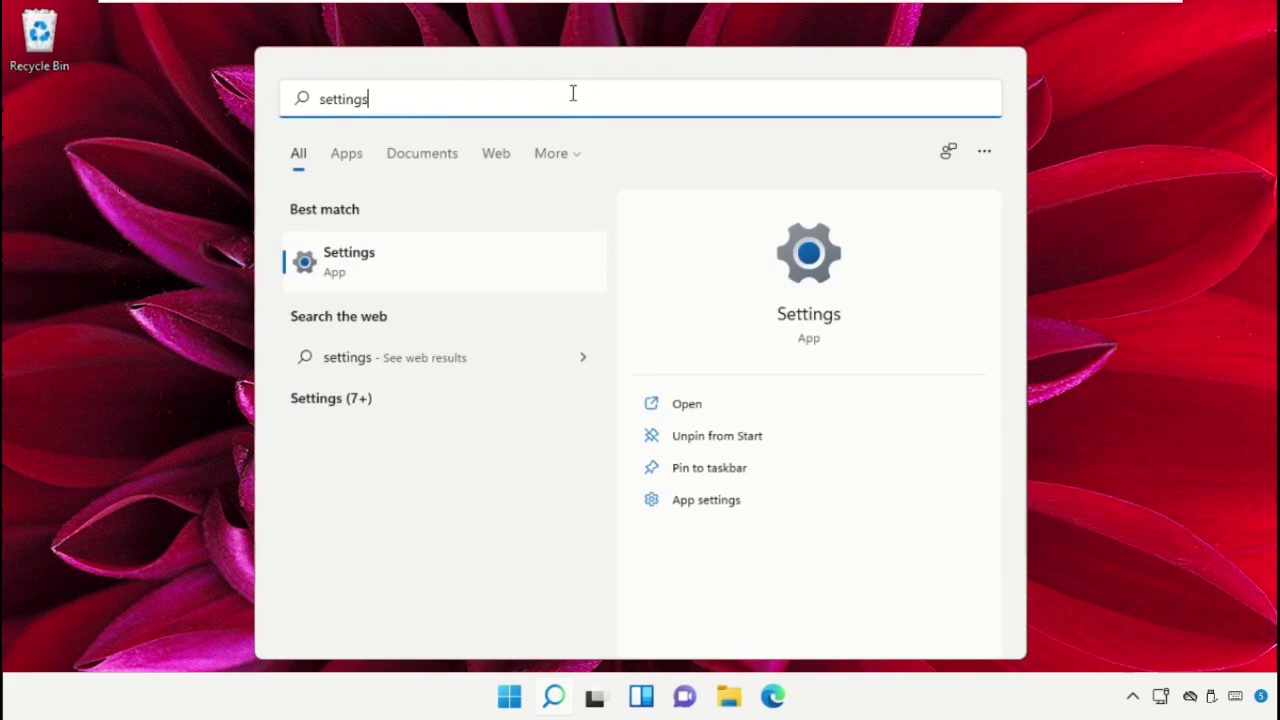
left_click(474, 266)
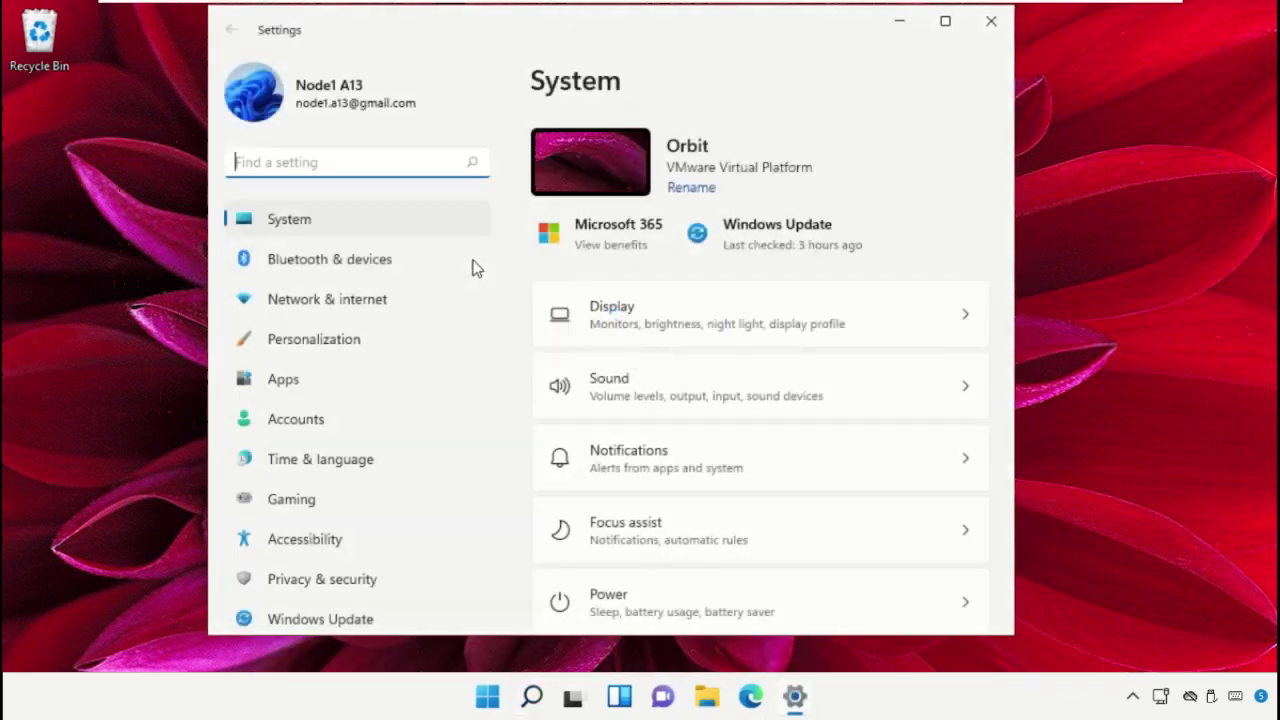
scroll(835, 400, "down", 3)
scroll(838, 437, "down", 3)
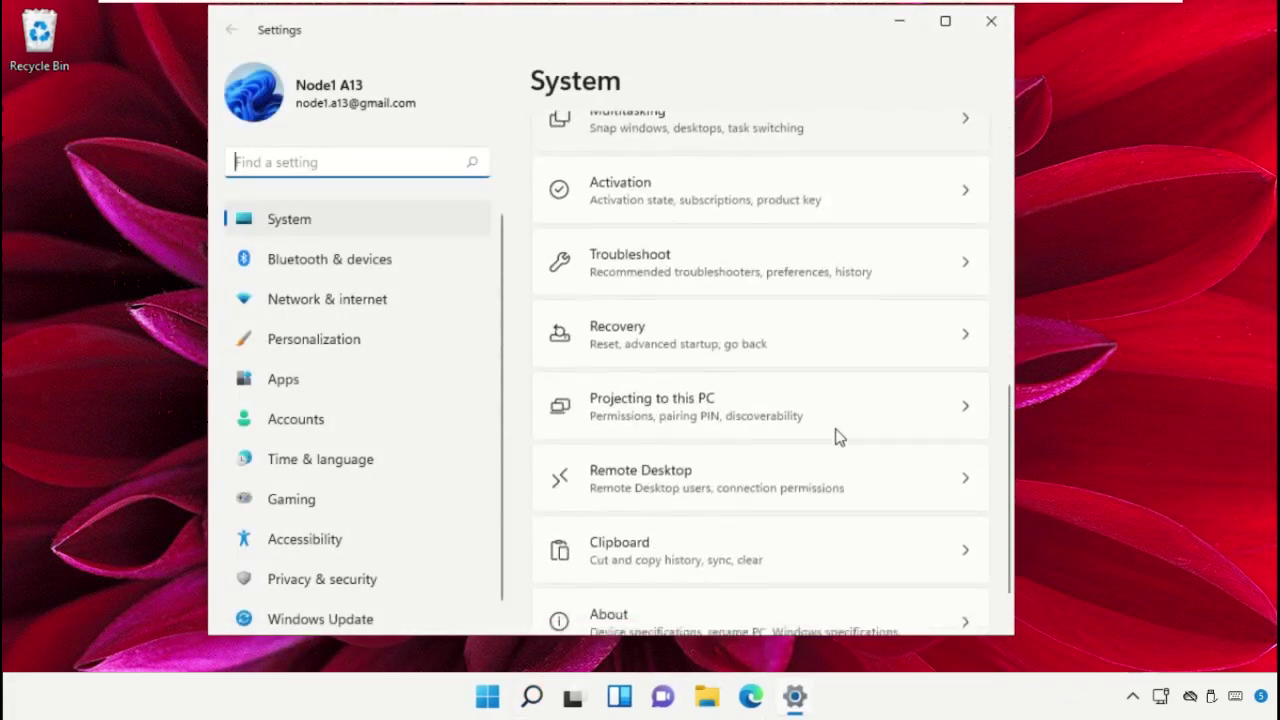
scroll(838, 435, "down", 2)
left_click(843, 505)
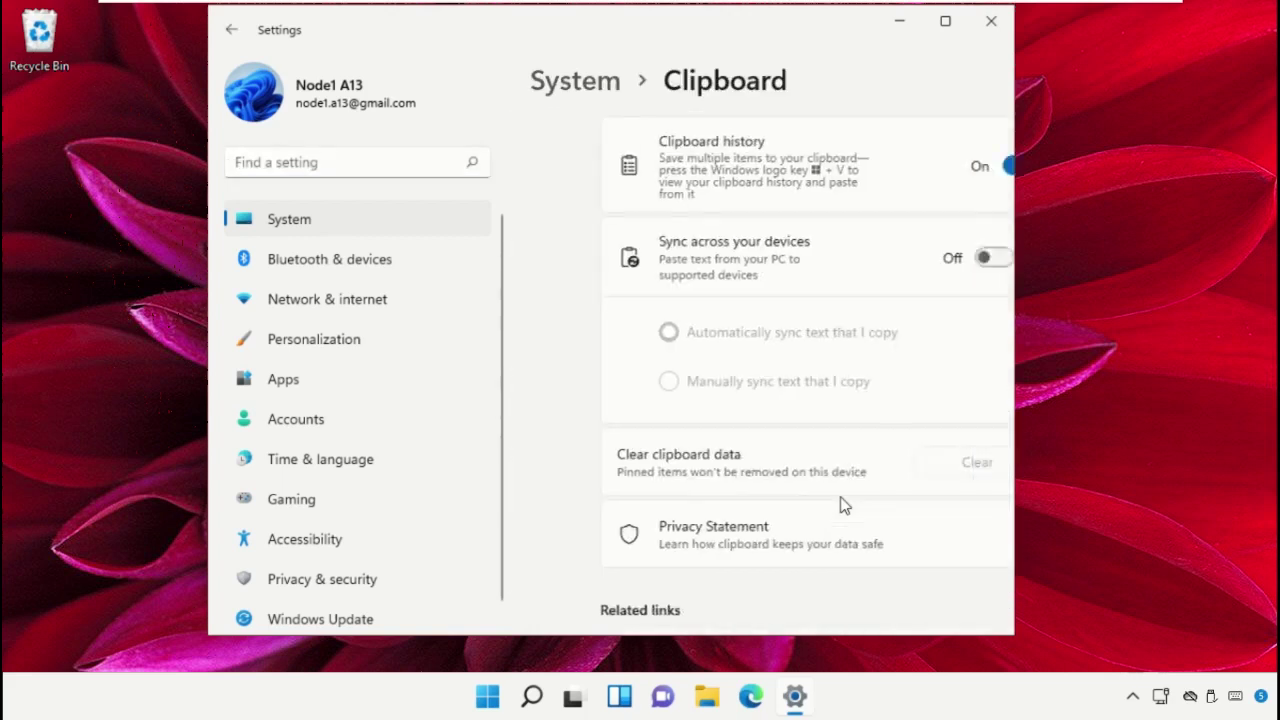
Keep clipboard history on, enable Sync across devices with automatic text sync, and close Settings
left_click(955, 167)
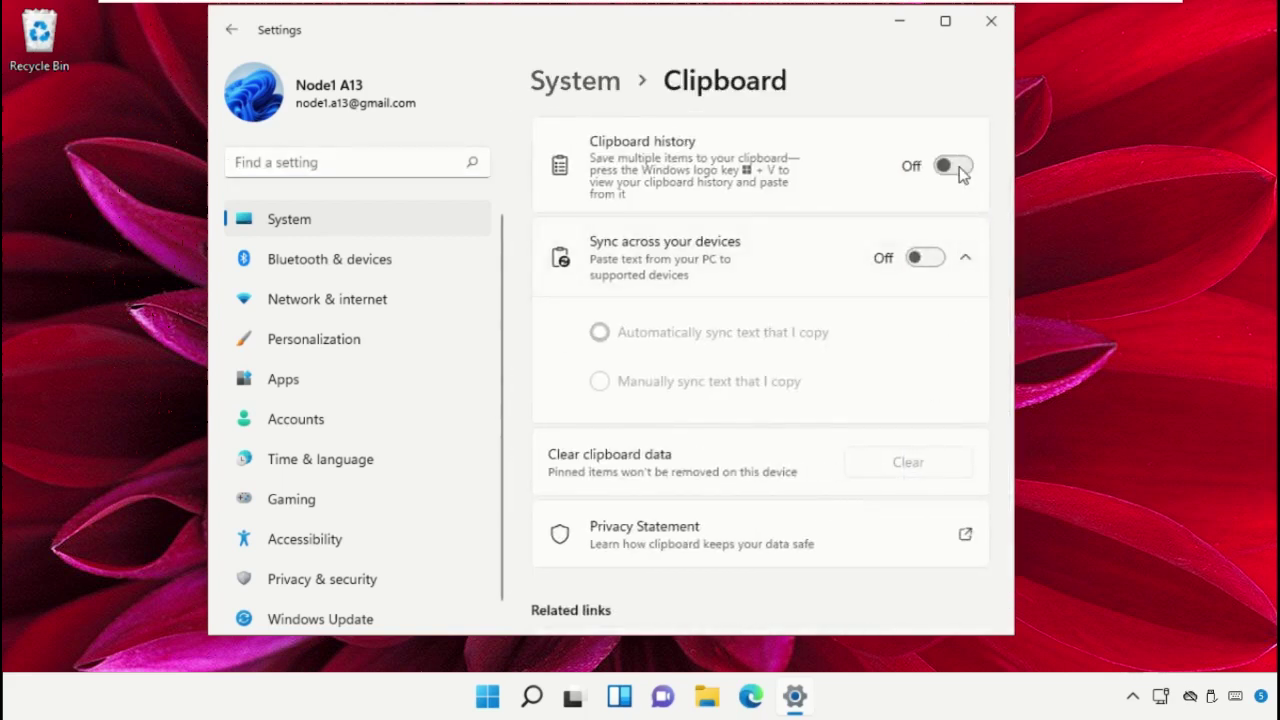
left_click(955, 167)
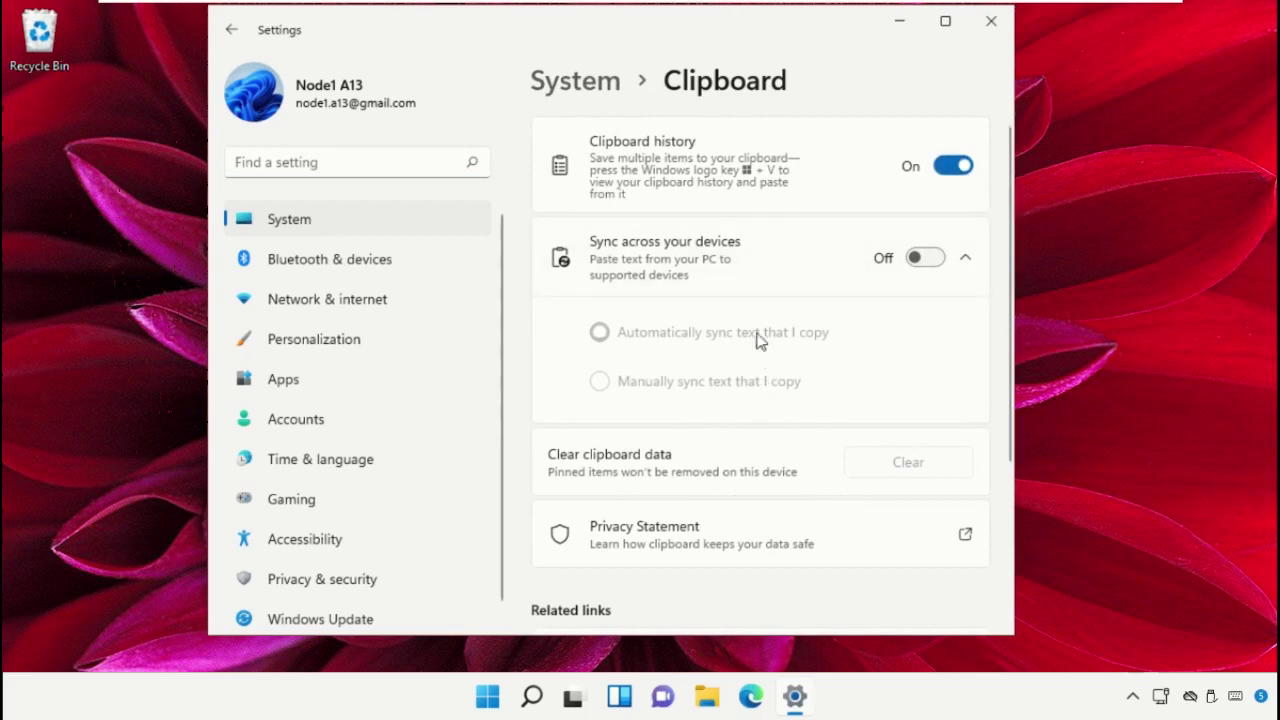
left_click(930, 259)
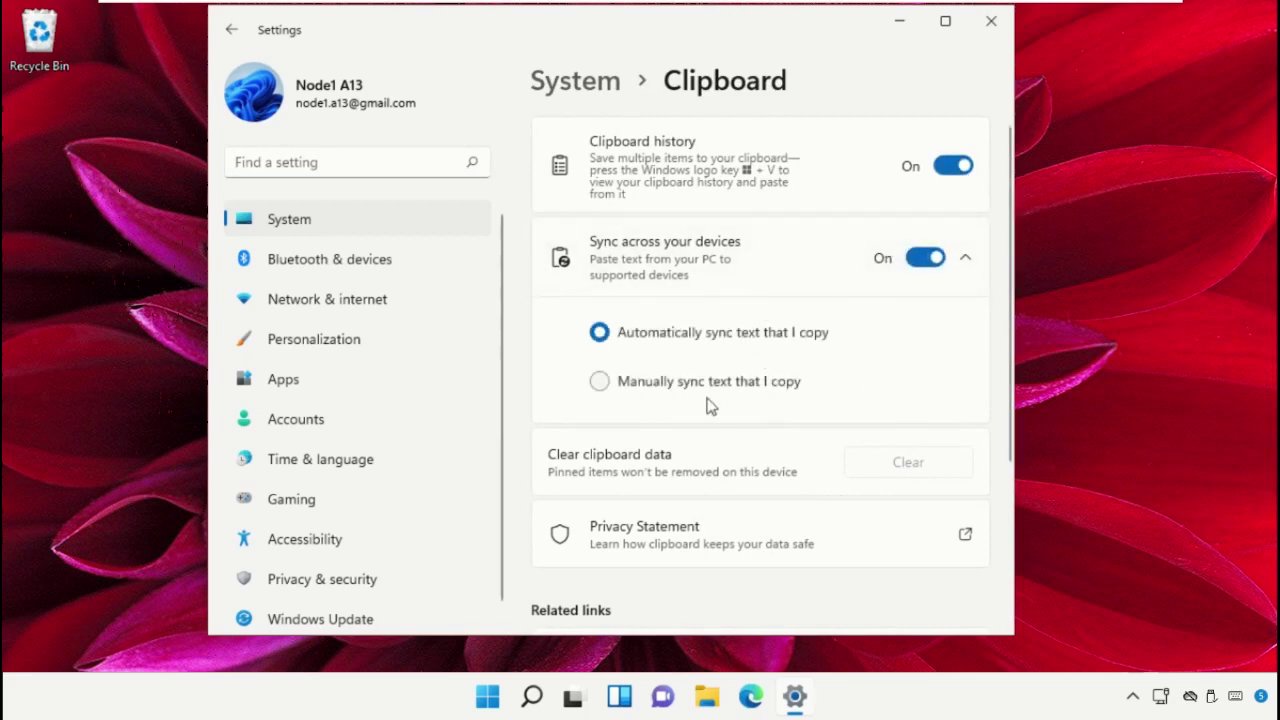
left_click(664, 377)
left_click(652, 335)
left_click(978, 21)
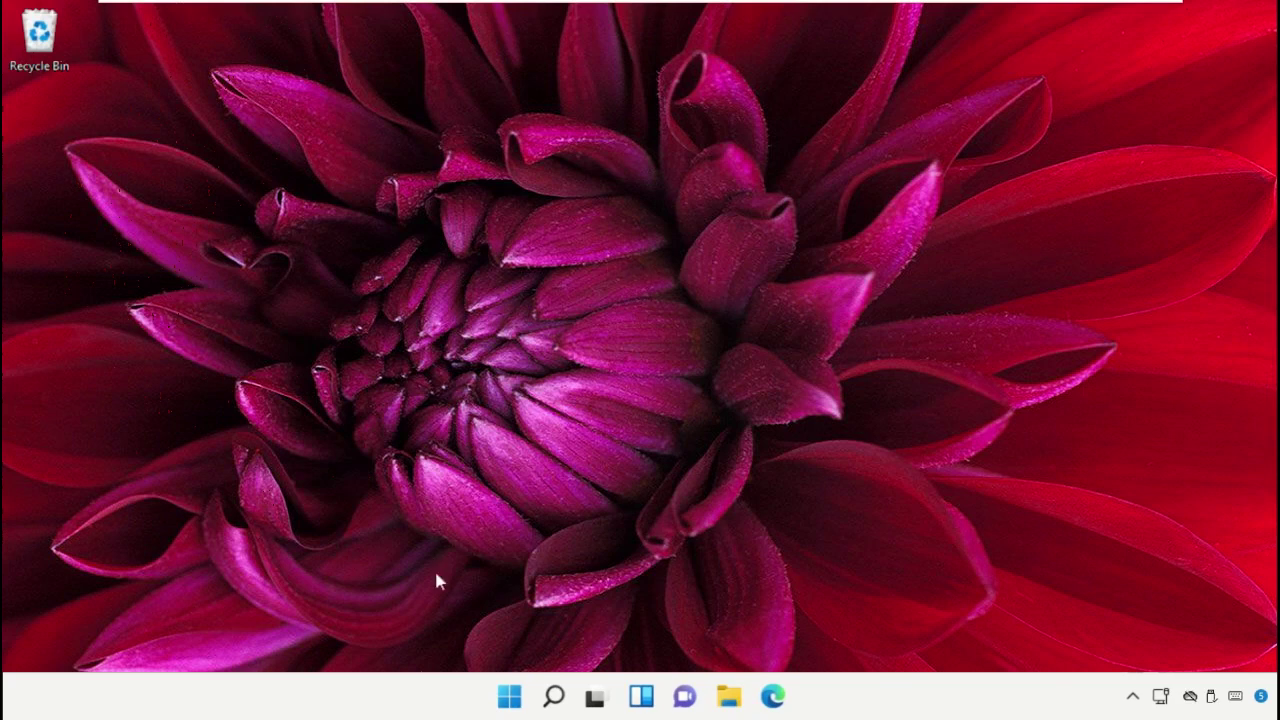
Launch Edit group policy from Windows search and widen its folder tree pane
left_click(551, 692)
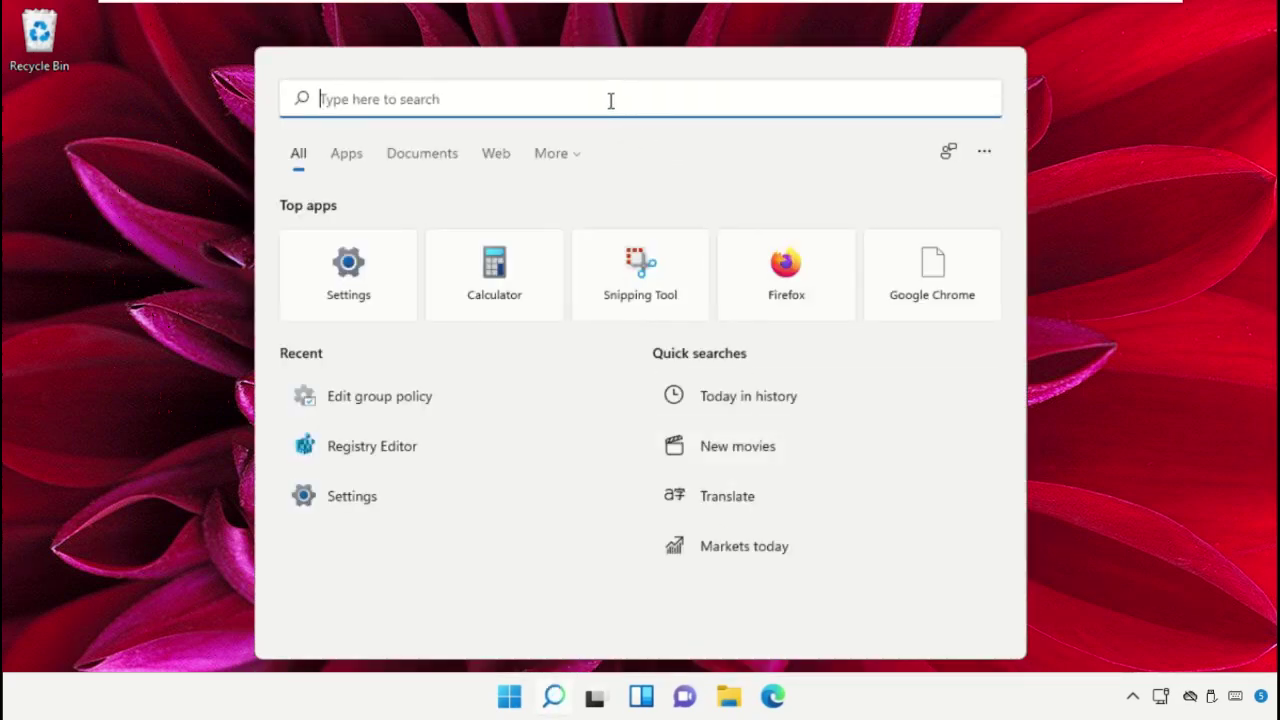
type("Group Policy")
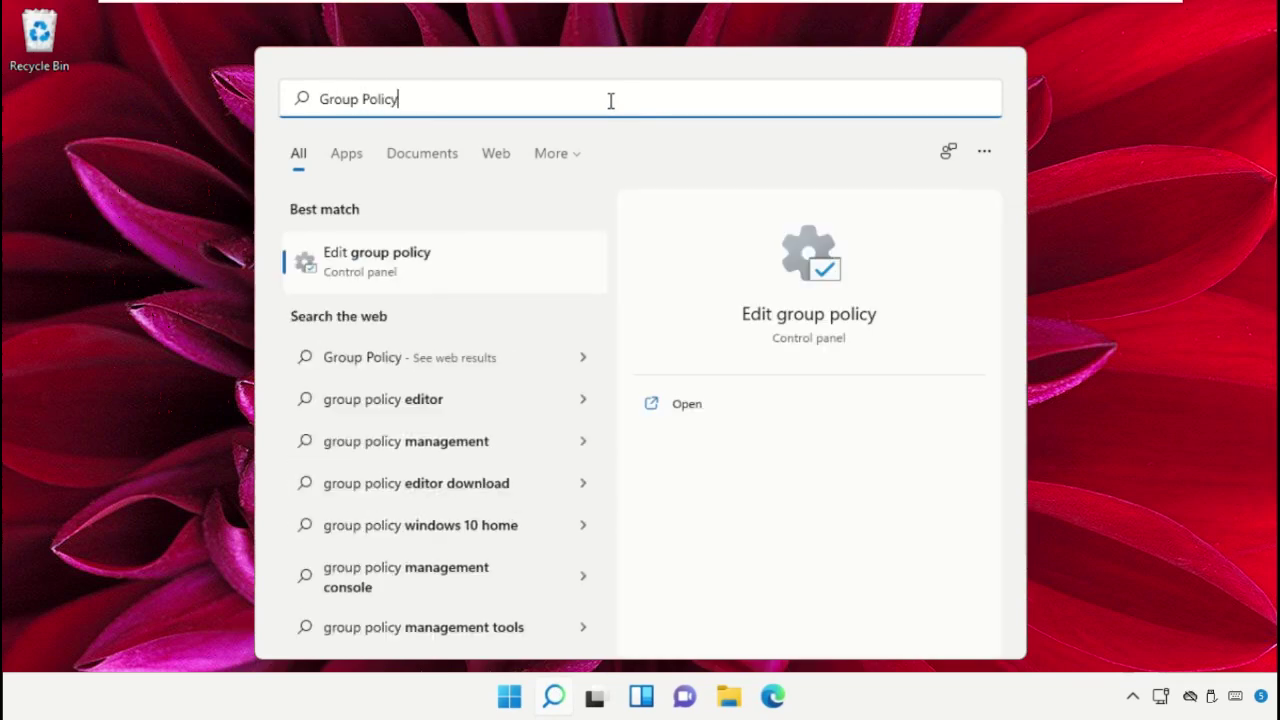
left_click(471, 257)
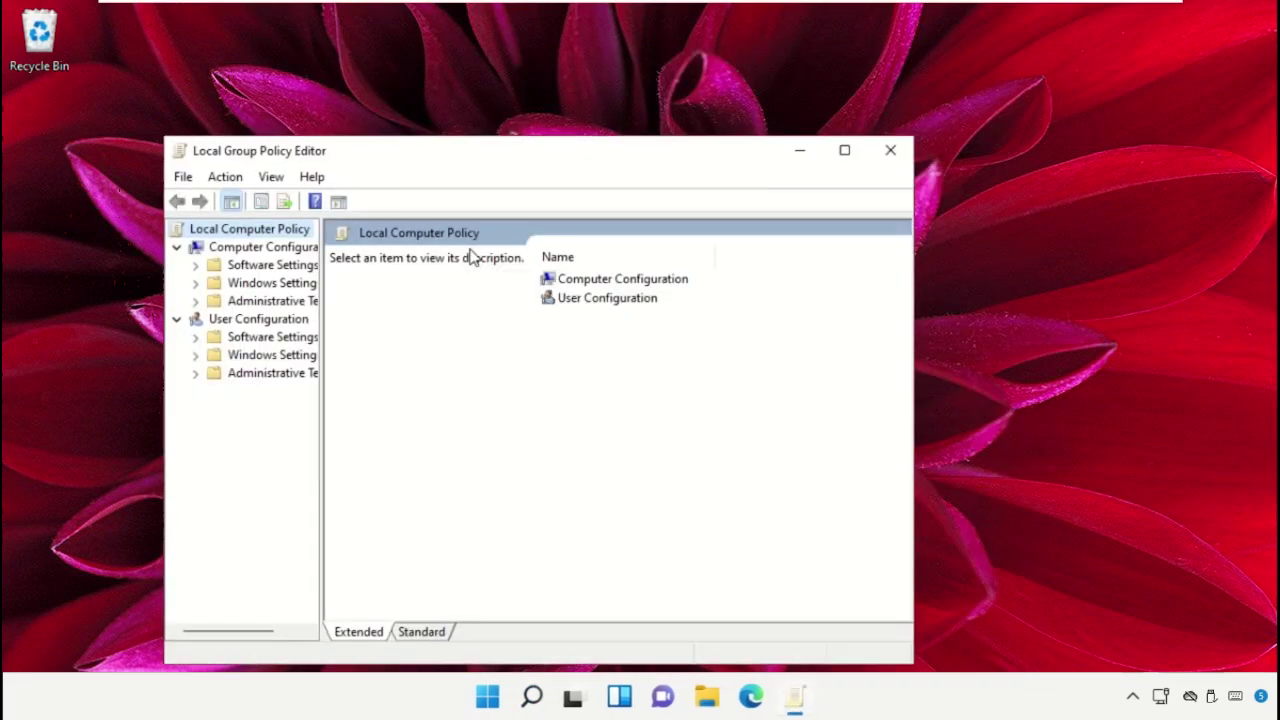
mouse_move(548, 160)
left_mouse_down()
mouse_move(609, 134)
mouse_move(624, 56)
left_mouse_up()
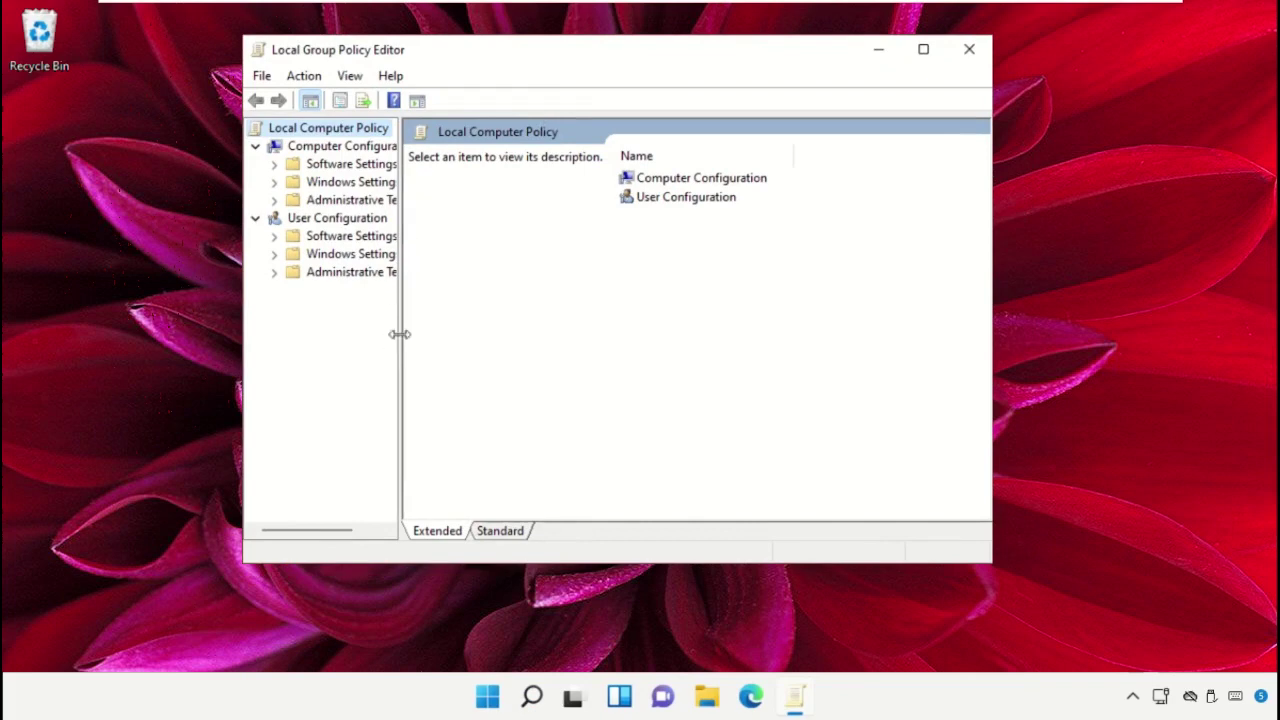
left_click_drag(399, 334, 498, 348)
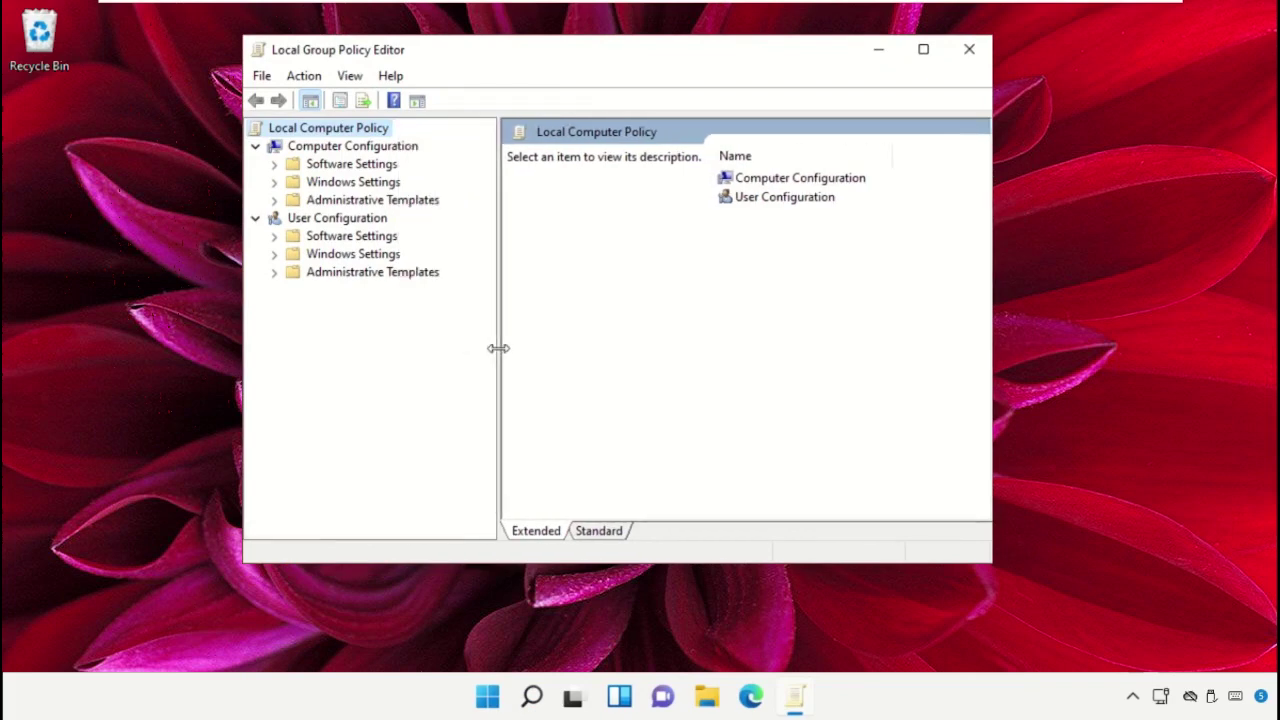
left_click(598, 536)
Go to Computer Configuration > Administrative Templates > System > OS Policies in Standard view
left_click(340, 201)
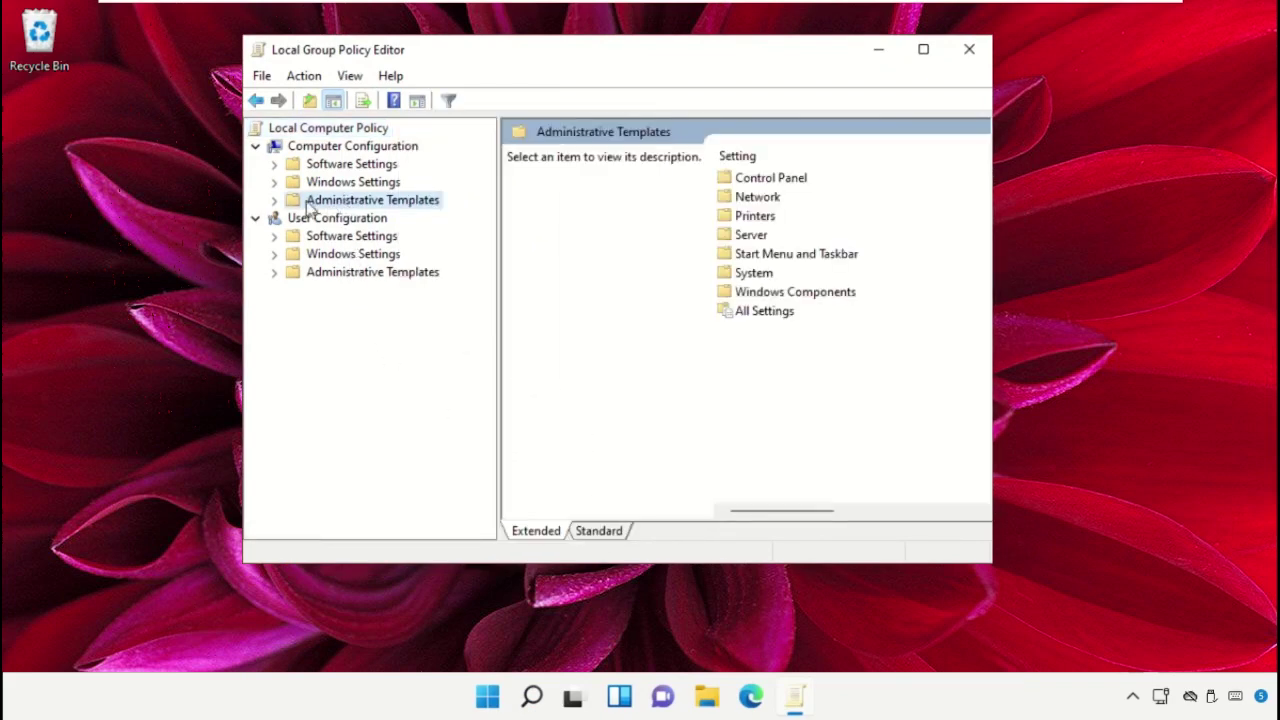
left_click(275, 200)
left_click(337, 312)
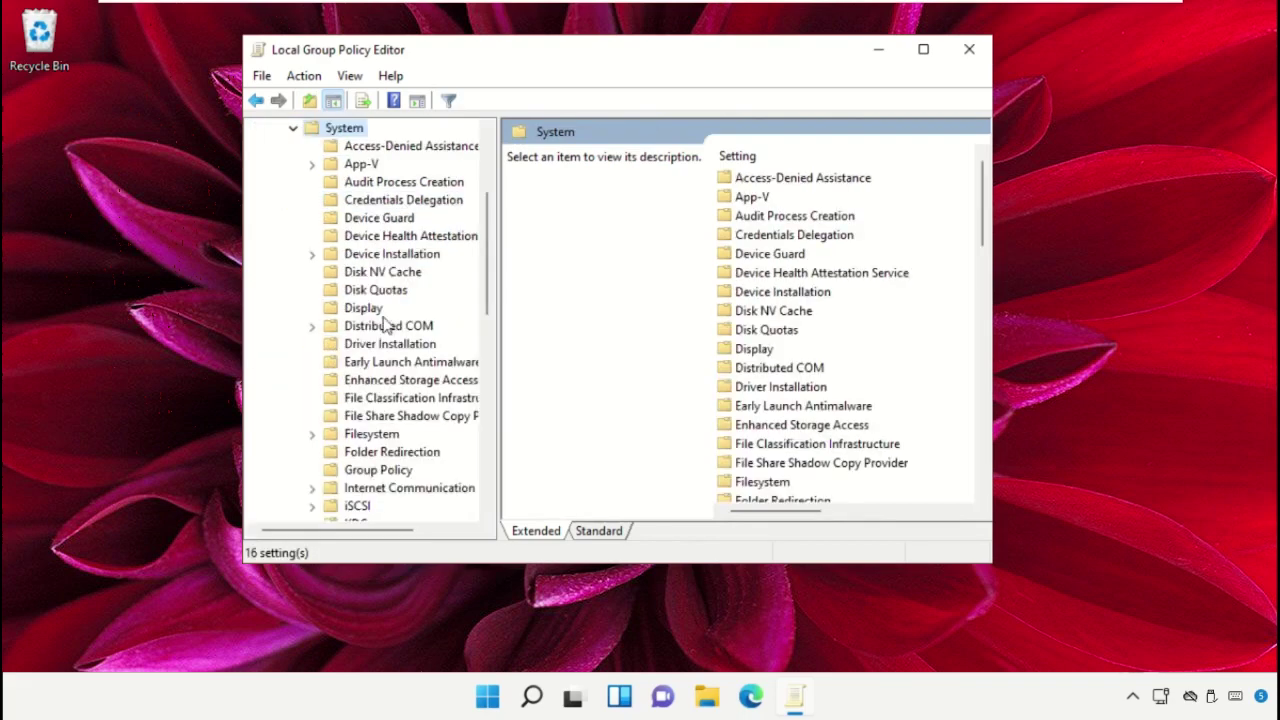
scroll(388, 323, "down", 4)
scroll(388, 323, "down", 3)
scroll(388, 323, "down", 1)
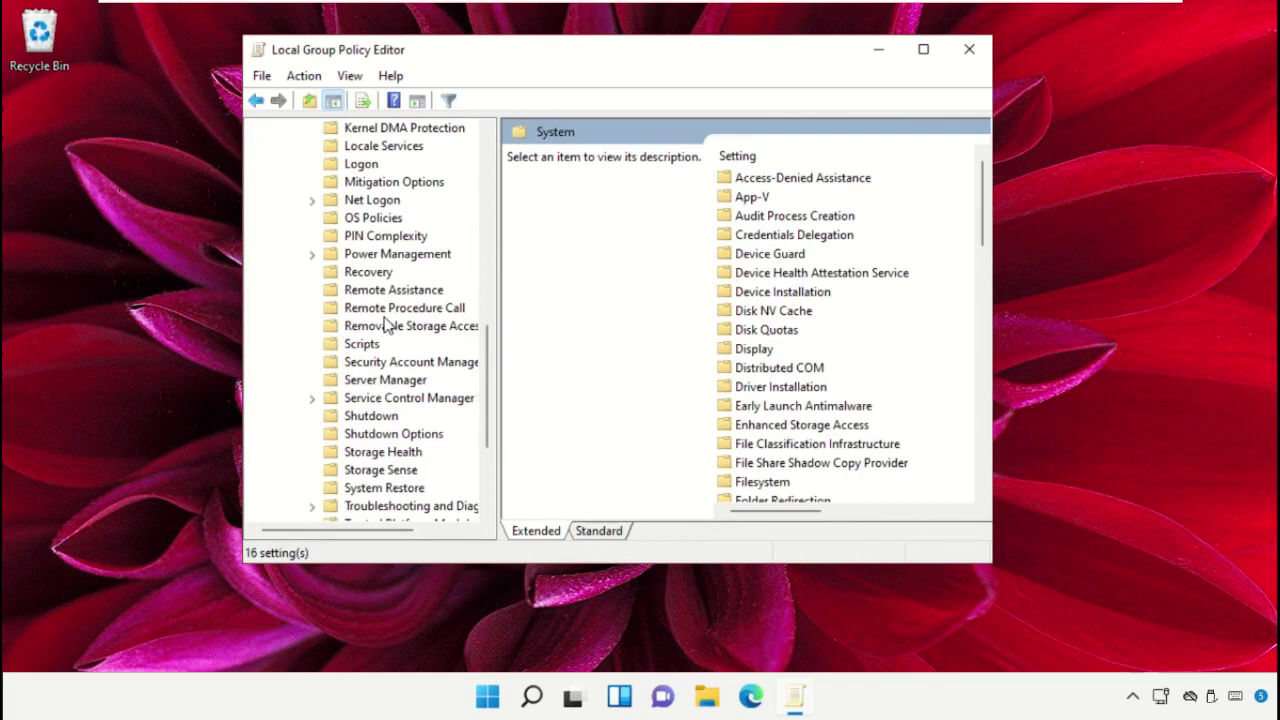
left_click(370, 218)
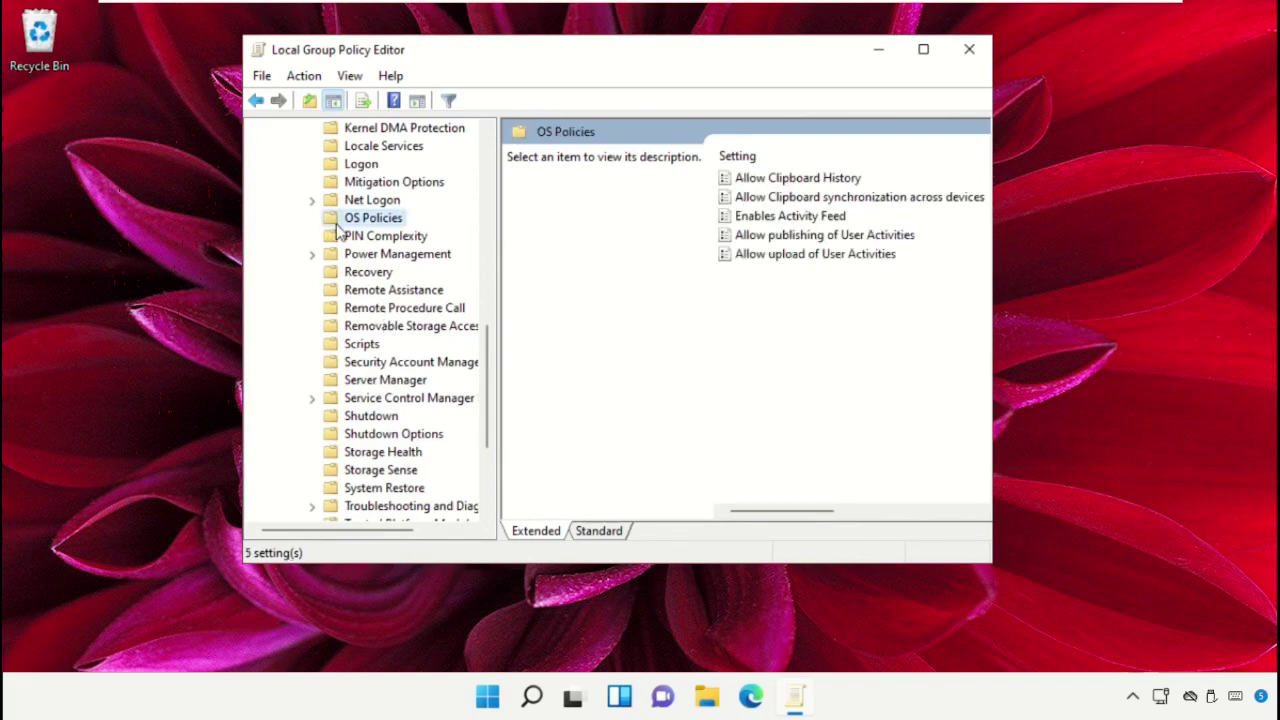
left_click(578, 535)
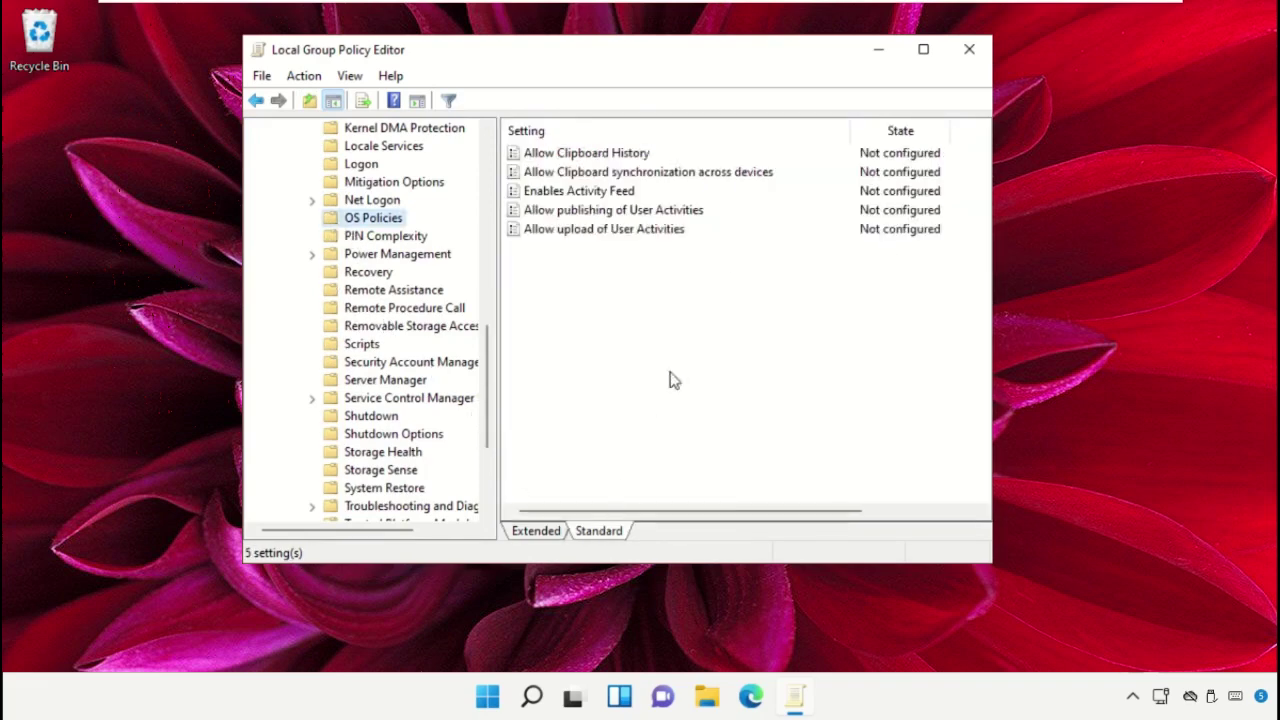
left_click(635, 153)
Set the Allow Clipboard History policy to Enabled
right_click(632, 158)
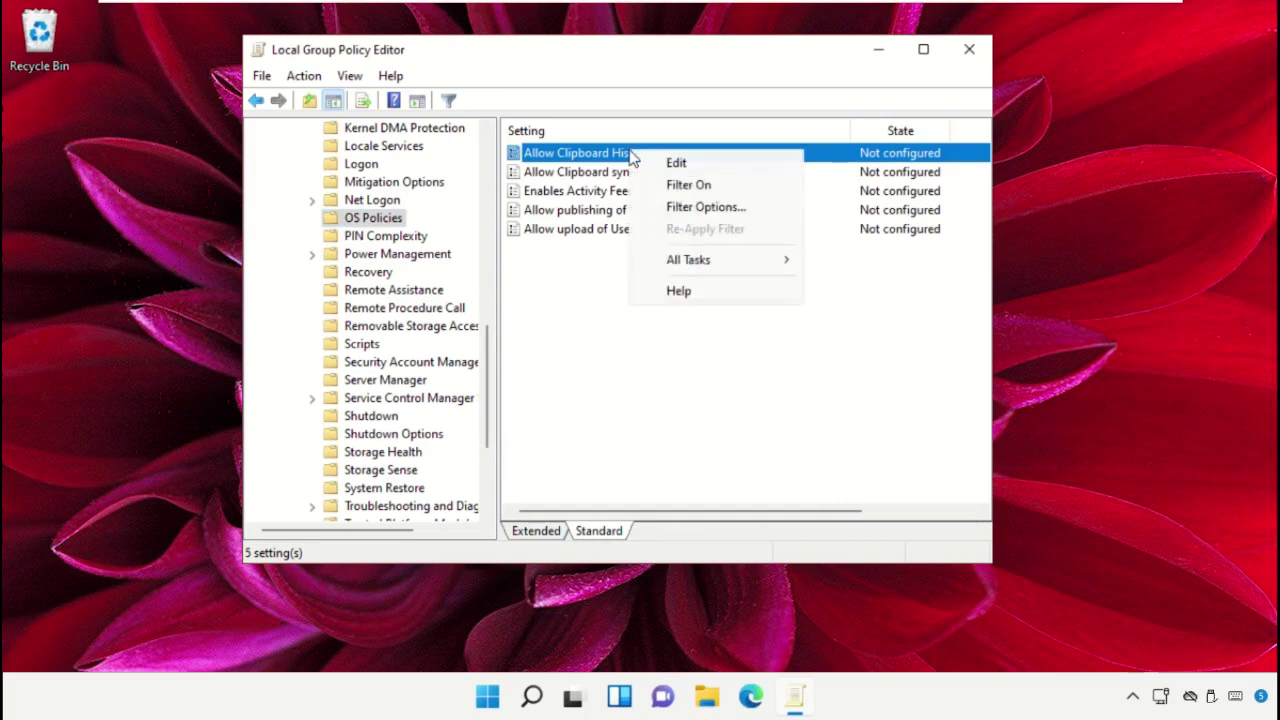
left_click(662, 164)
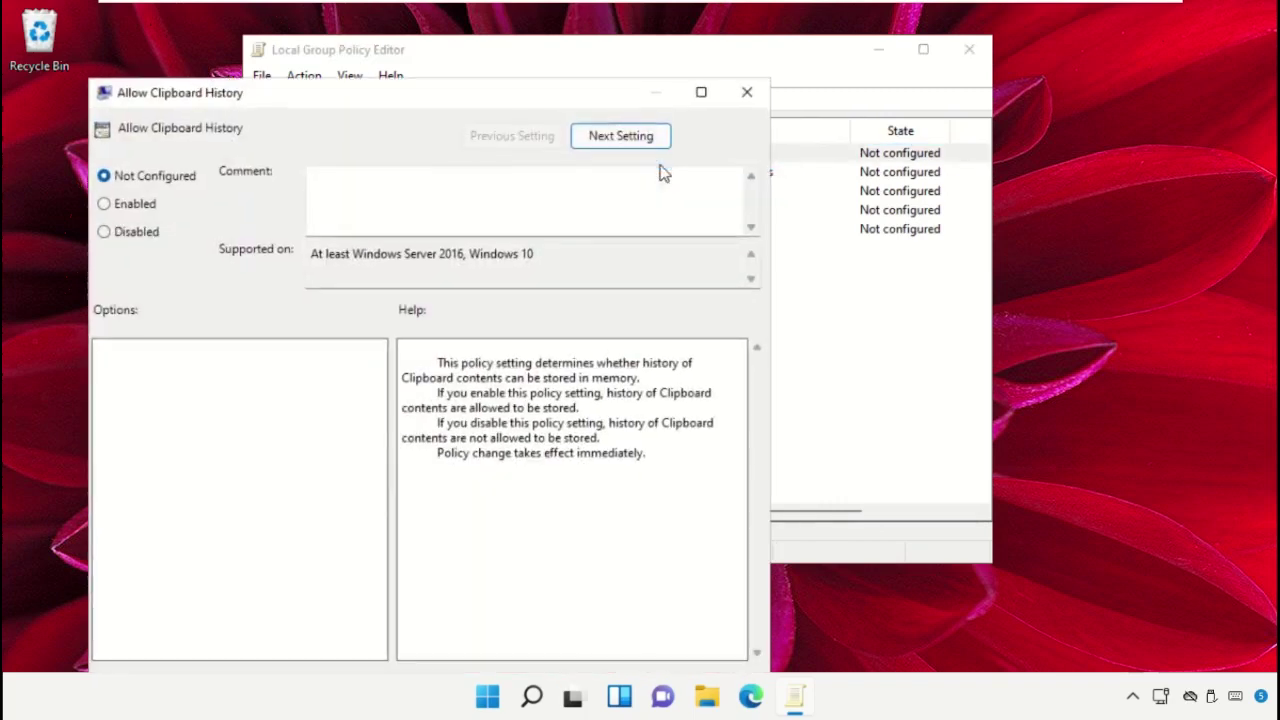
mouse_move(540, 108)
left_mouse_down()
mouse_move(660, 110)
mouse_move(757, 52)
left_mouse_up()
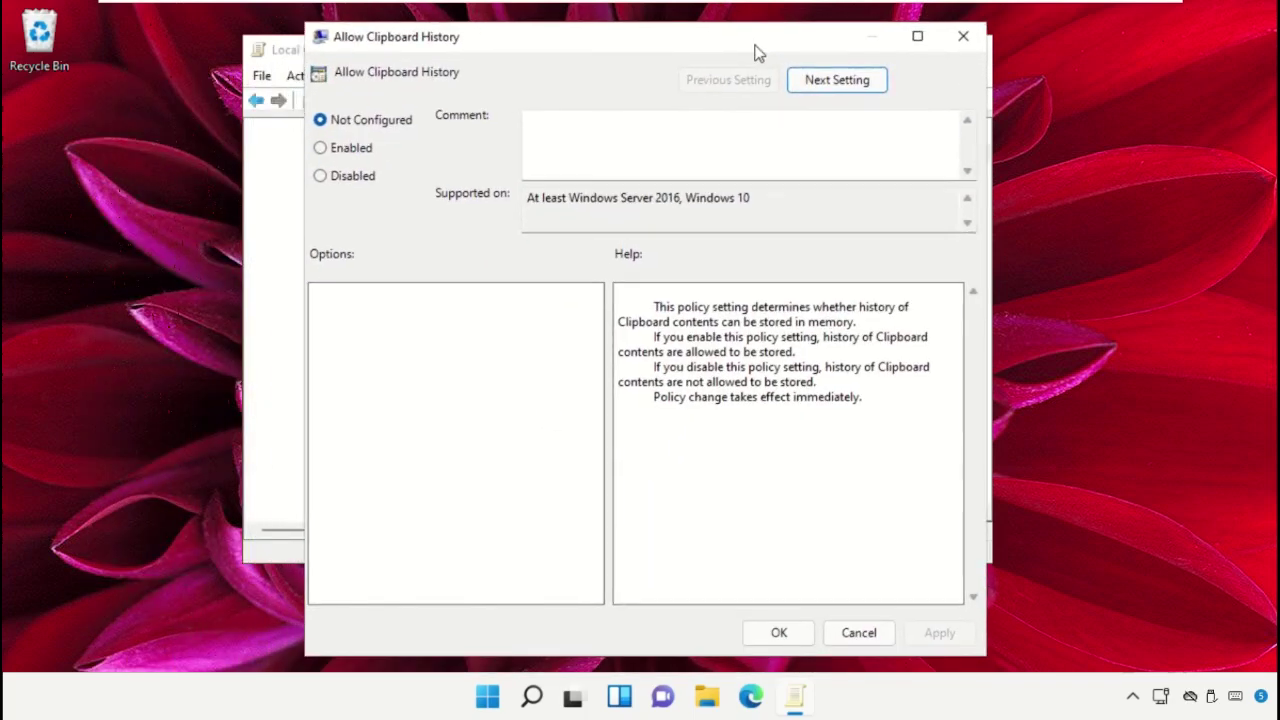
left_click(366, 149)
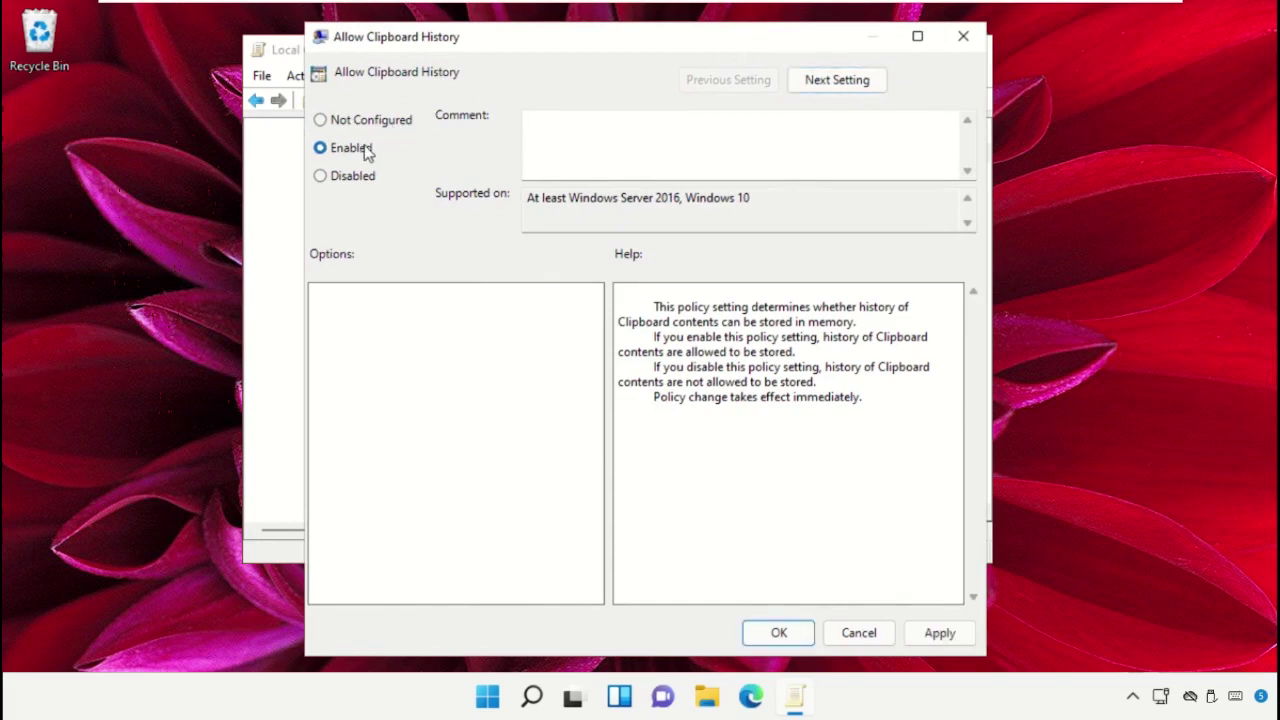
left_click(929, 631)
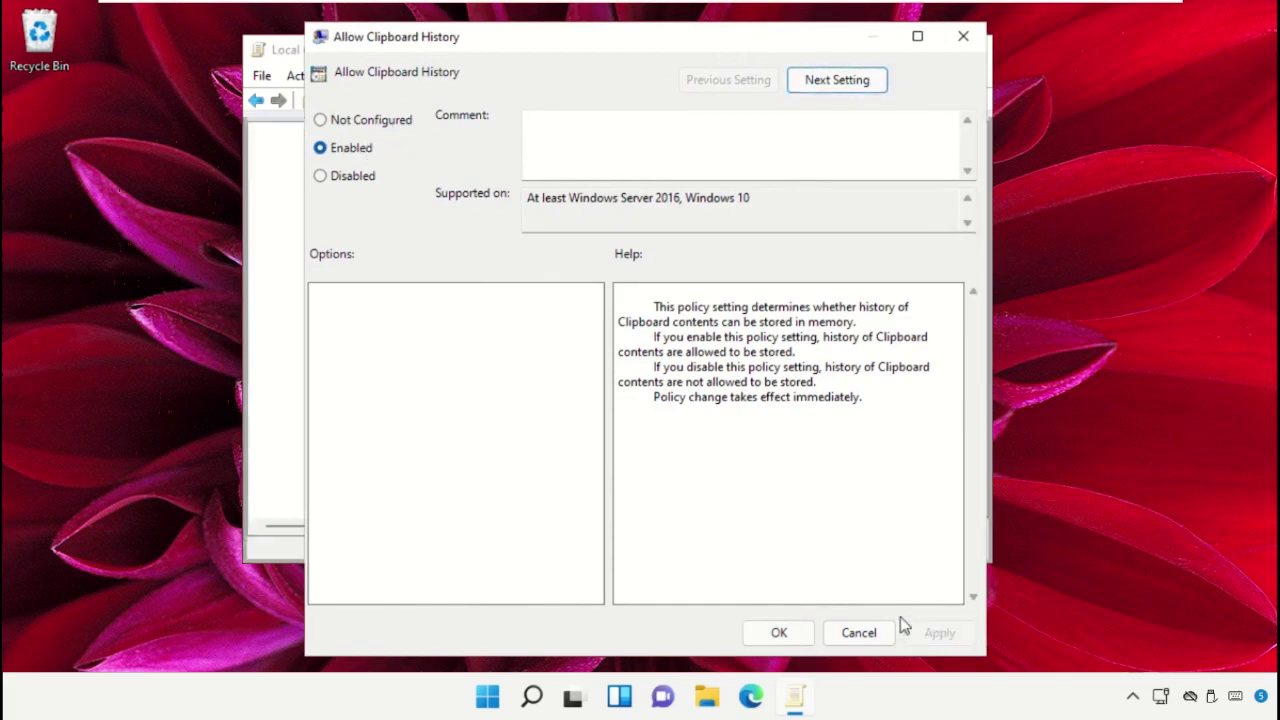
left_click(801, 640)
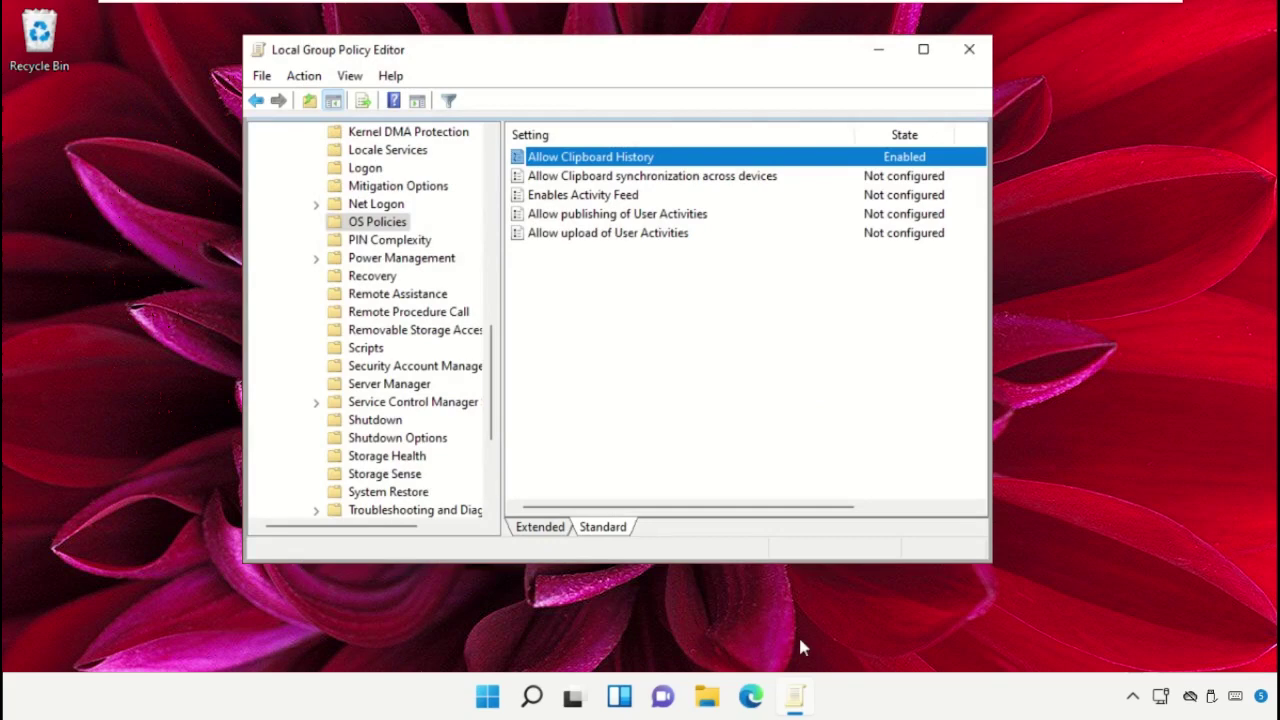
Set the Allow Clipboard synchronization across devices policy to Enabled
left_click(716, 185)
right_click(720, 185)
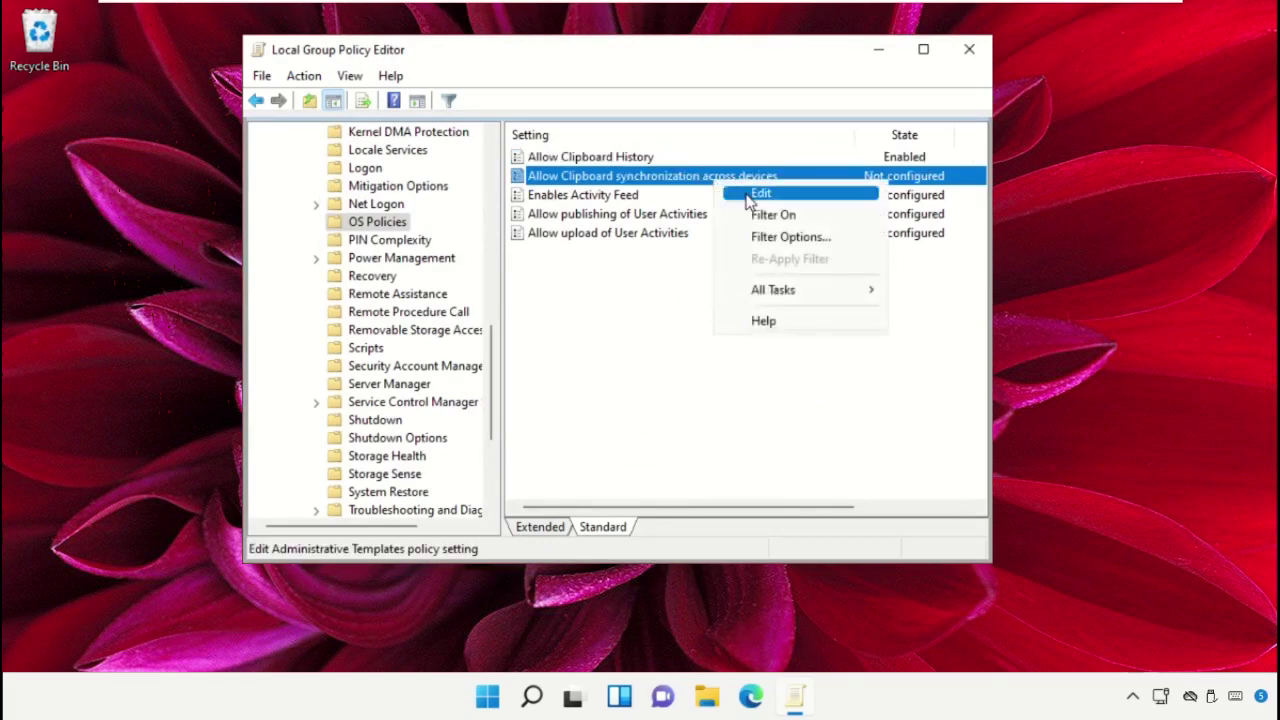
left_click(750, 194)
left_click_drag(569, 95, 771, 24)
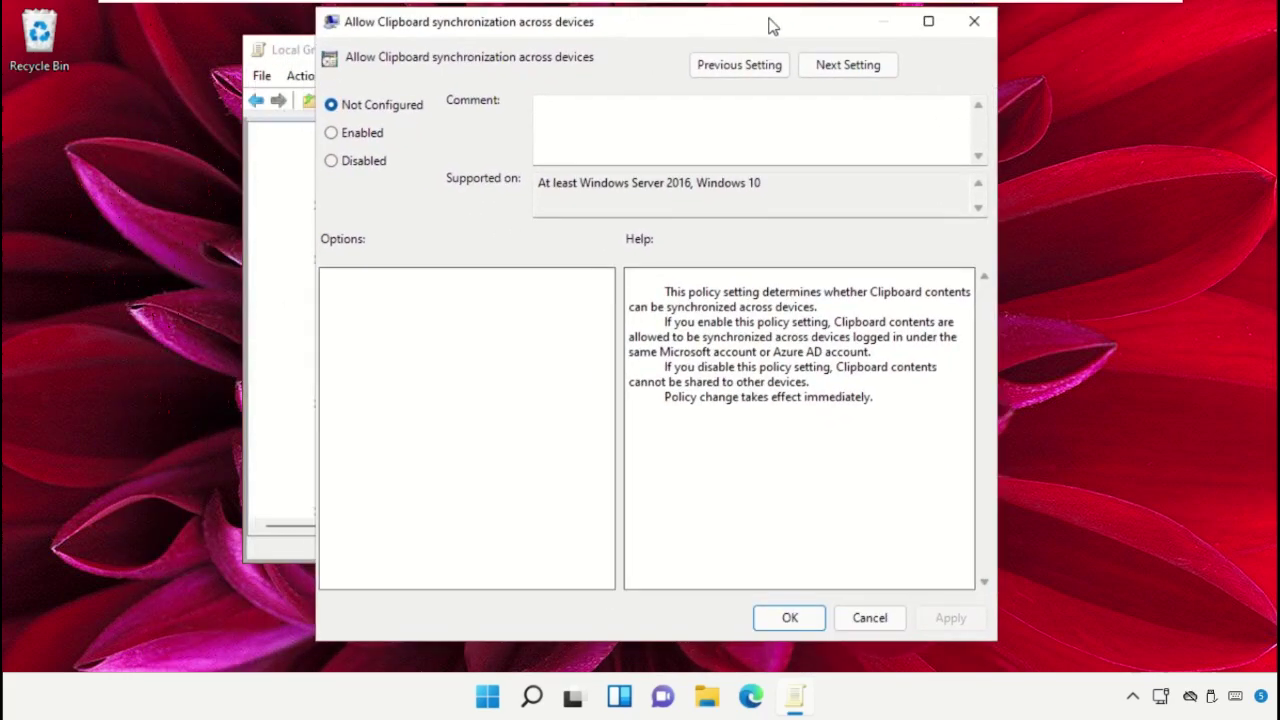
left_click(363, 134)
left_click(949, 617)
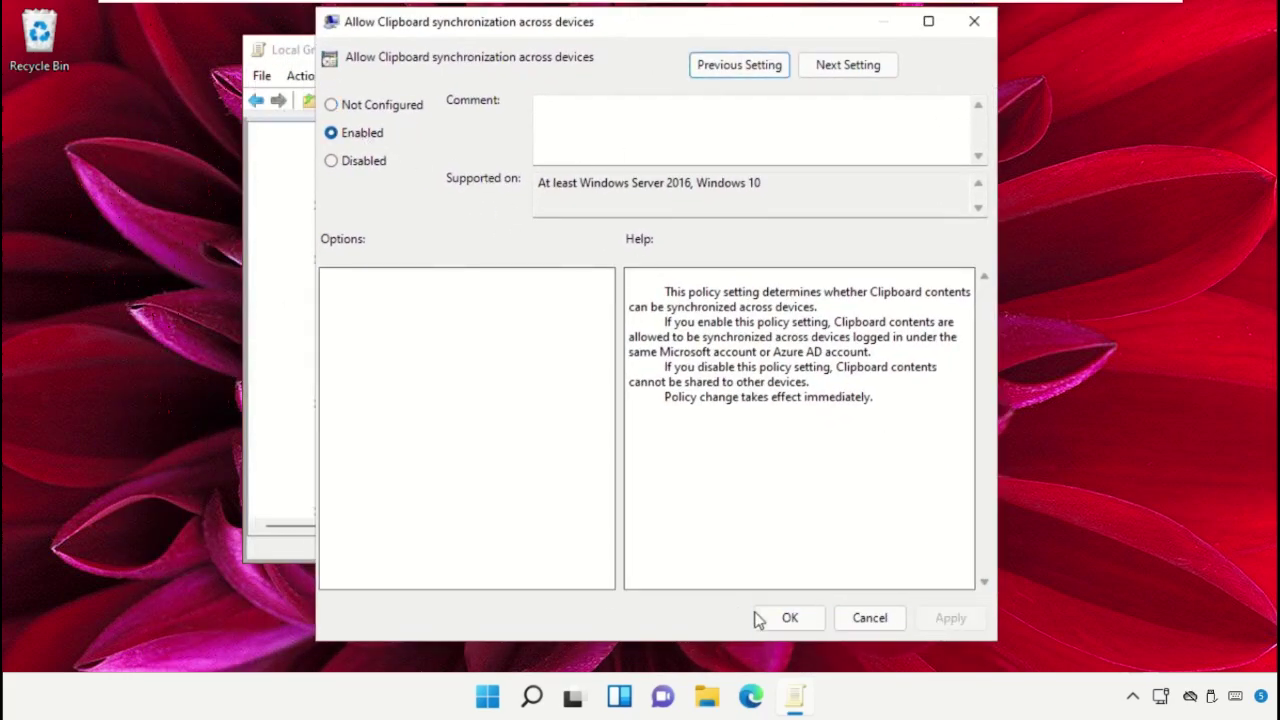
left_click(782, 618)
left_click(627, 362)
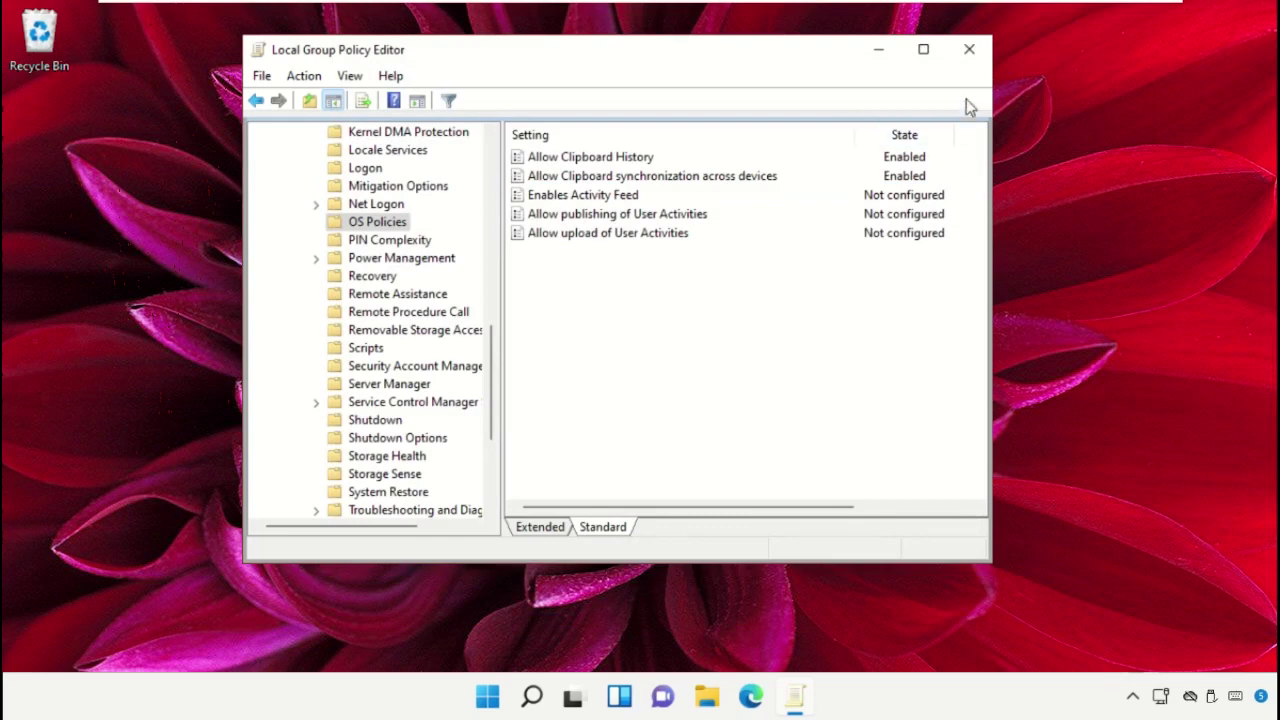
Close the Local Group Policy Editor window, then restart Windows using the Start menu's Power button
left_click(969, 50)
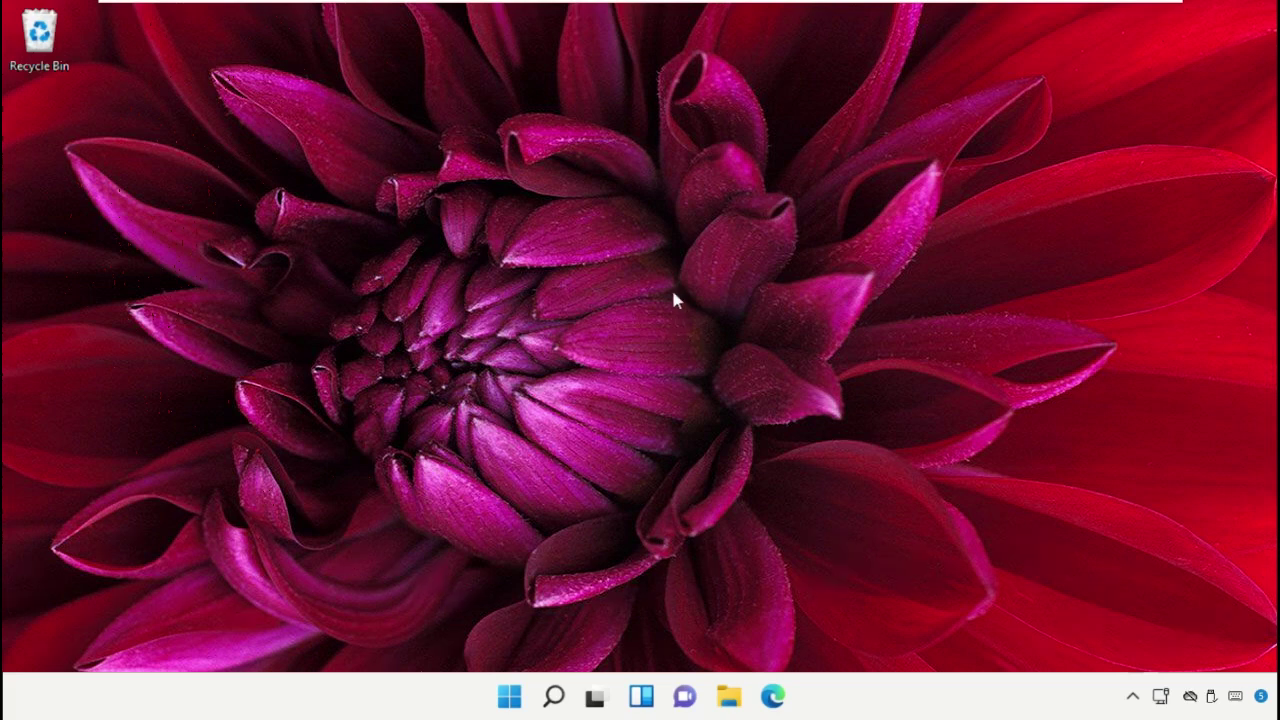
left_click(509, 697)
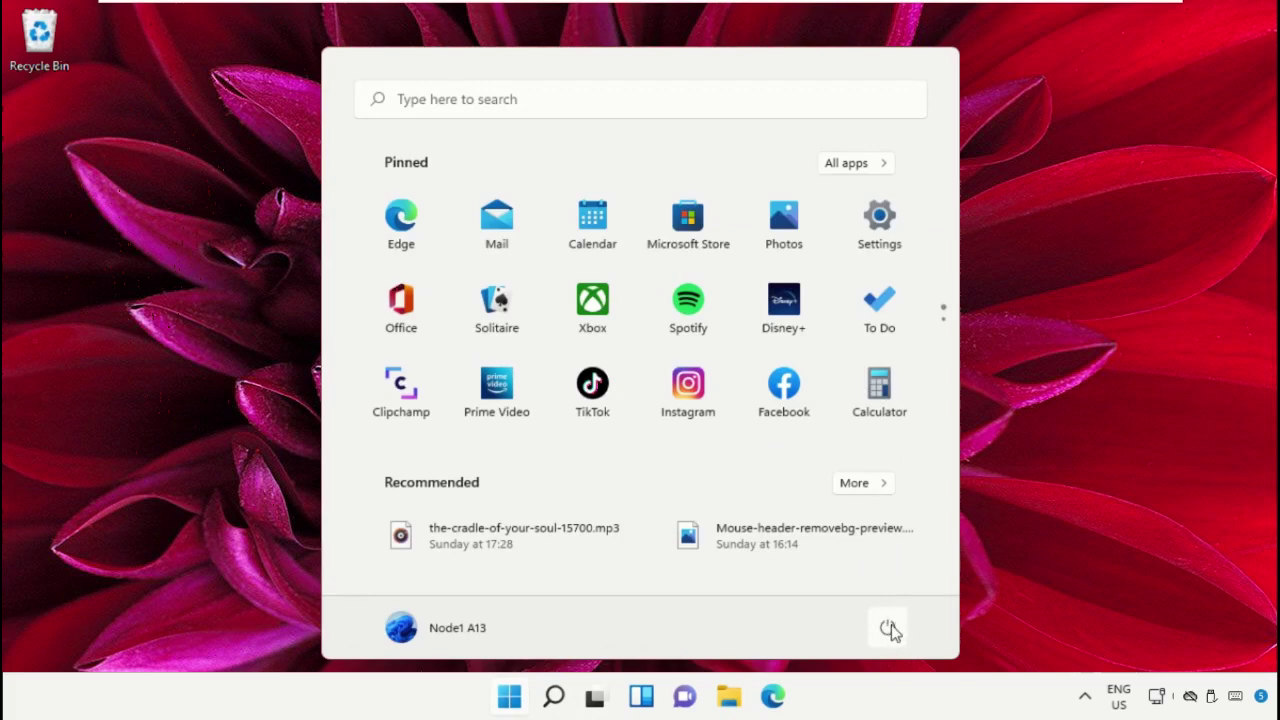
left_click(891, 628)
left_click(895, 590)
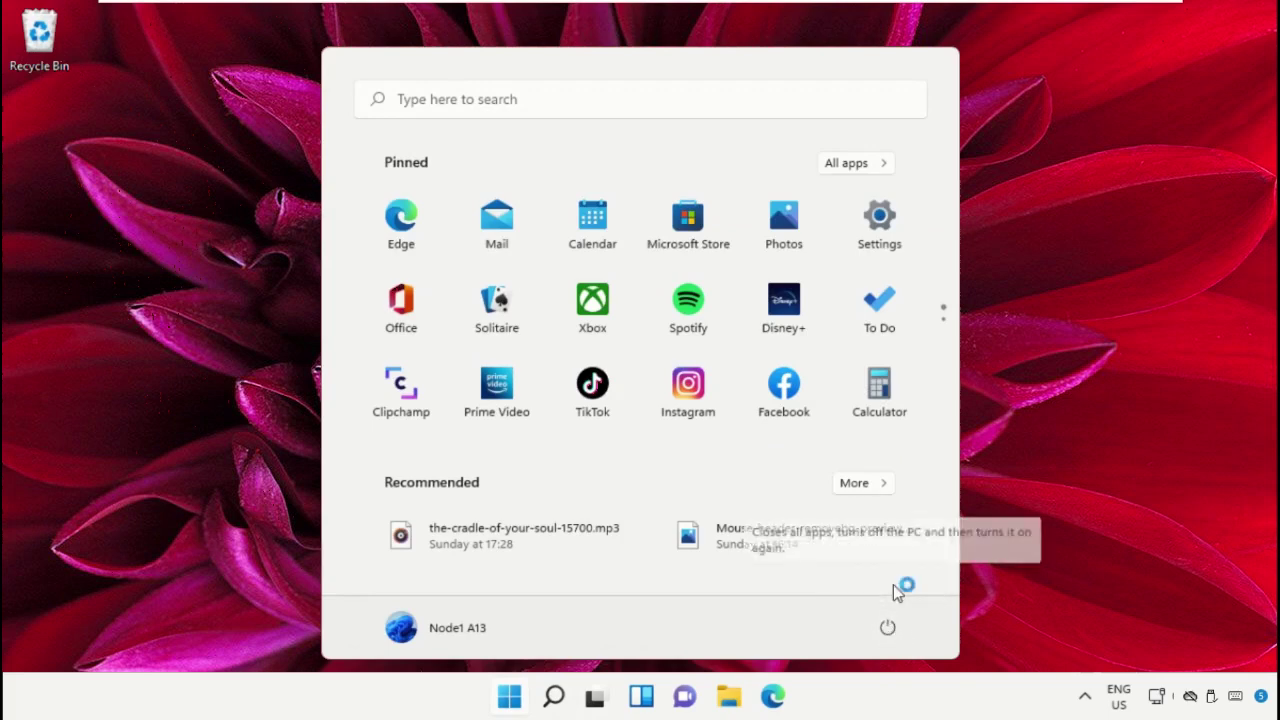